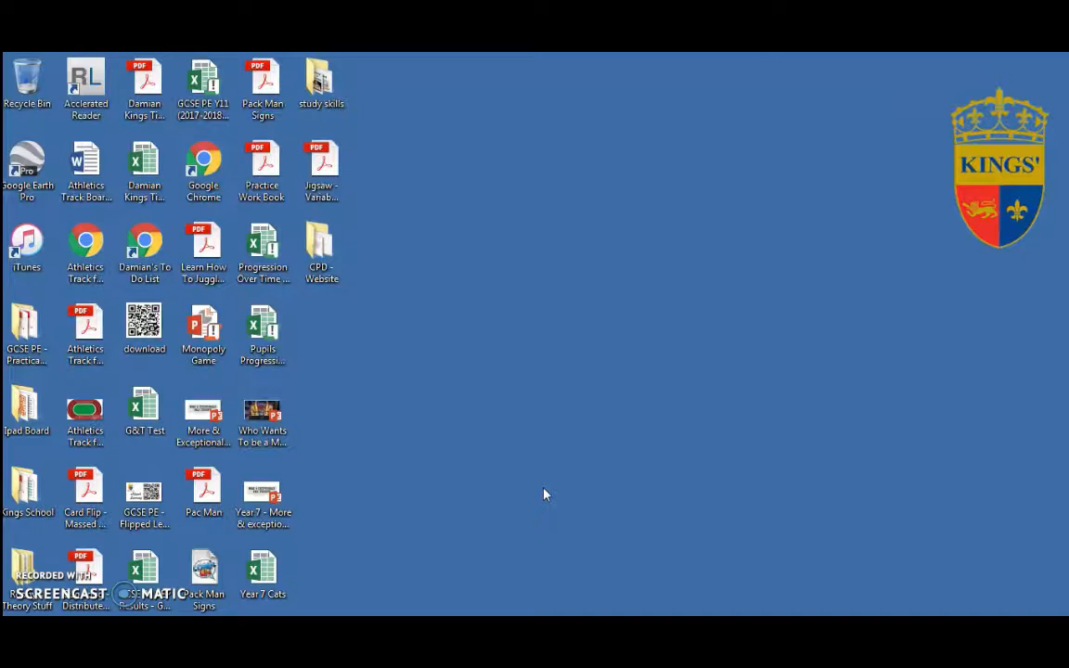
Switch to the GCSE mock results workbook in Excel and examine the Positive Question 1 codes and their empty Positive Question 1 Written column
{"action": "left_click", "coordinate": [393, 534]}
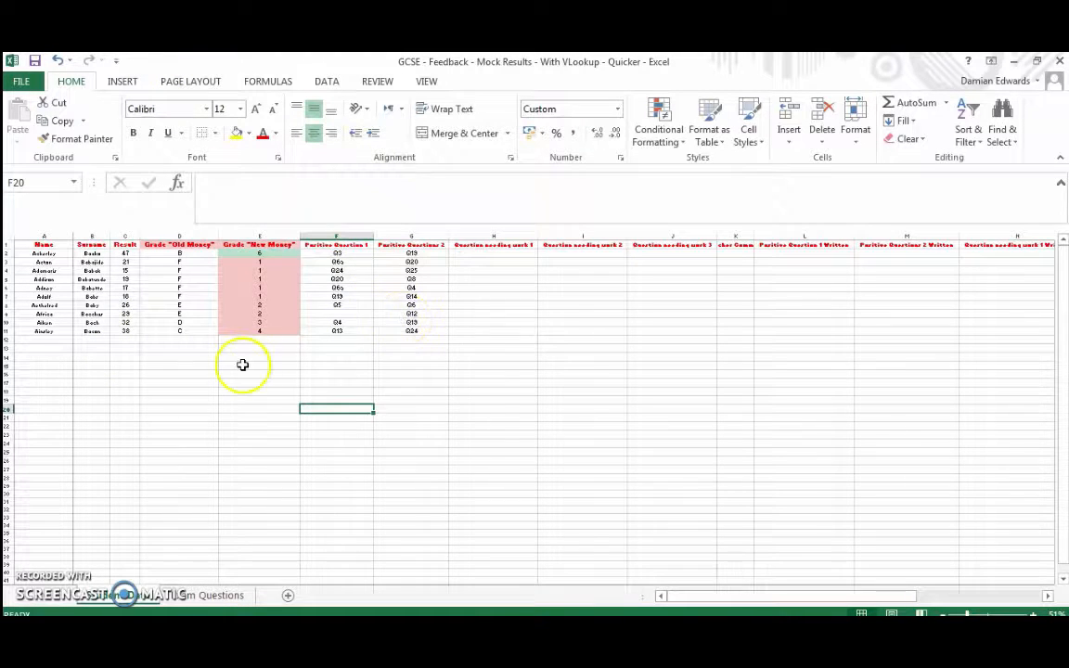
{"action": "left_click", "coordinate": [44, 253]}
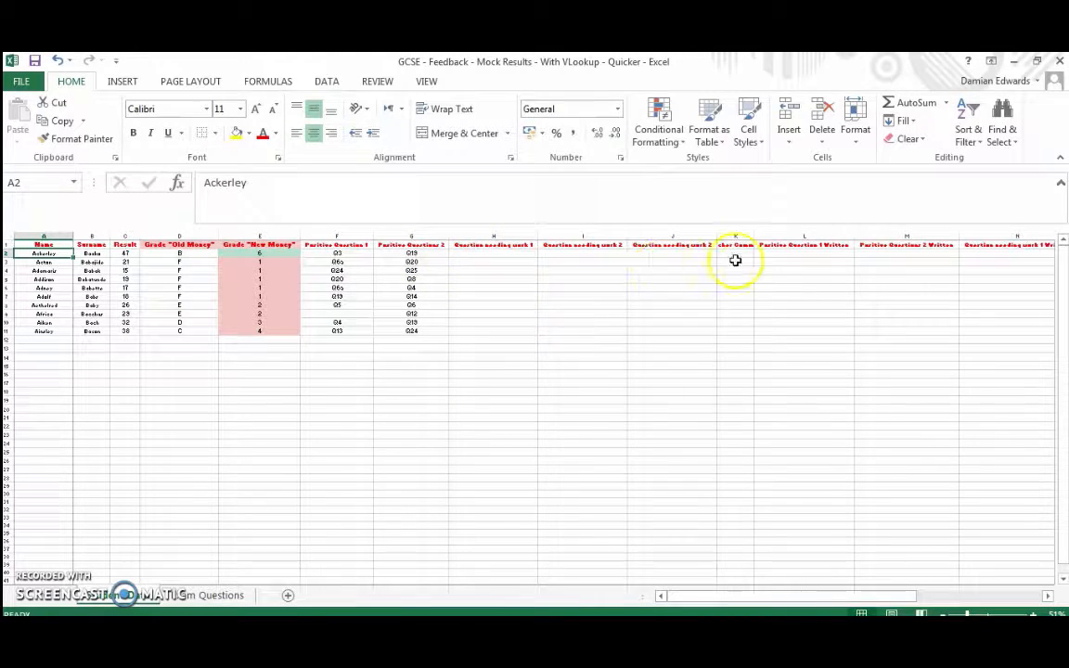
{"action": "left_click", "coordinate": [809, 246]}
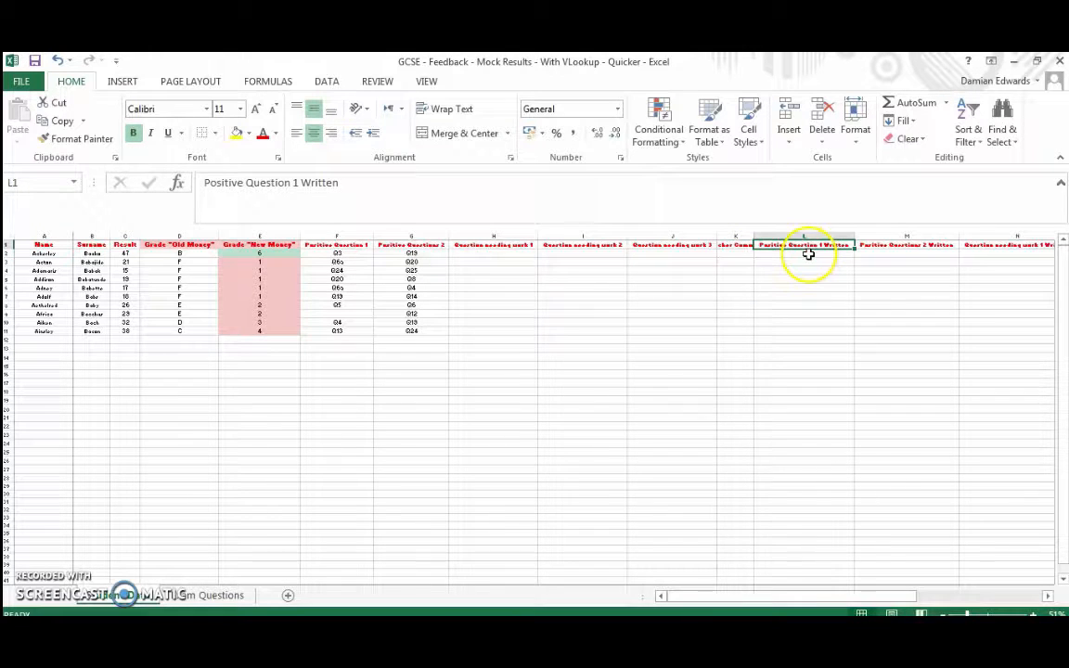
{"action": "left_click", "coordinate": [808, 253]}
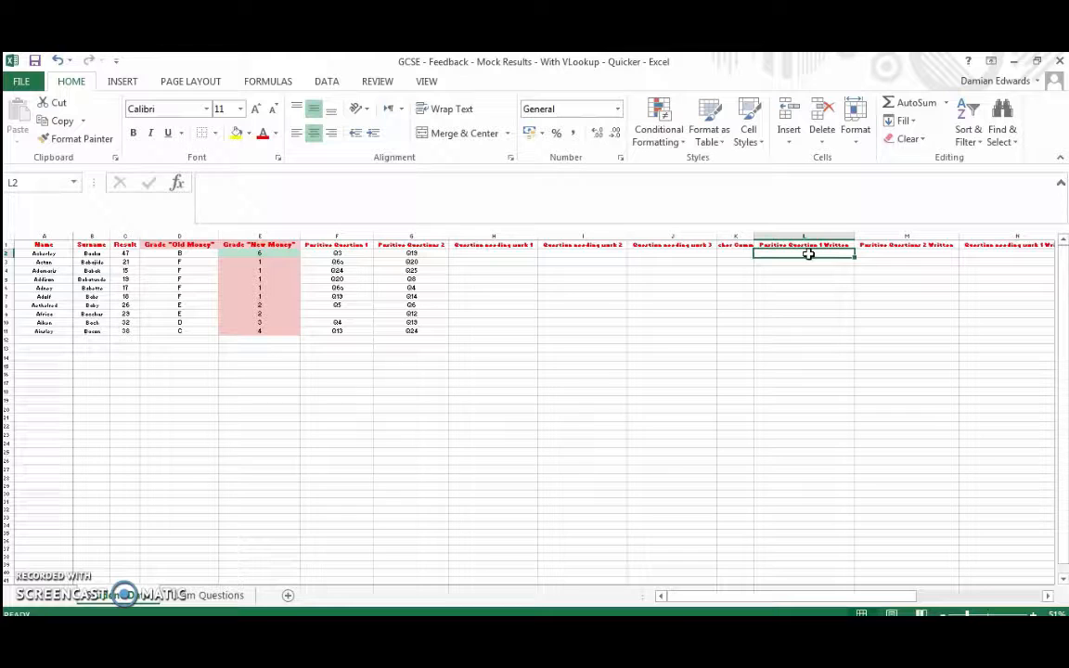
{"action": "left_click", "coordinate": [343, 262]}
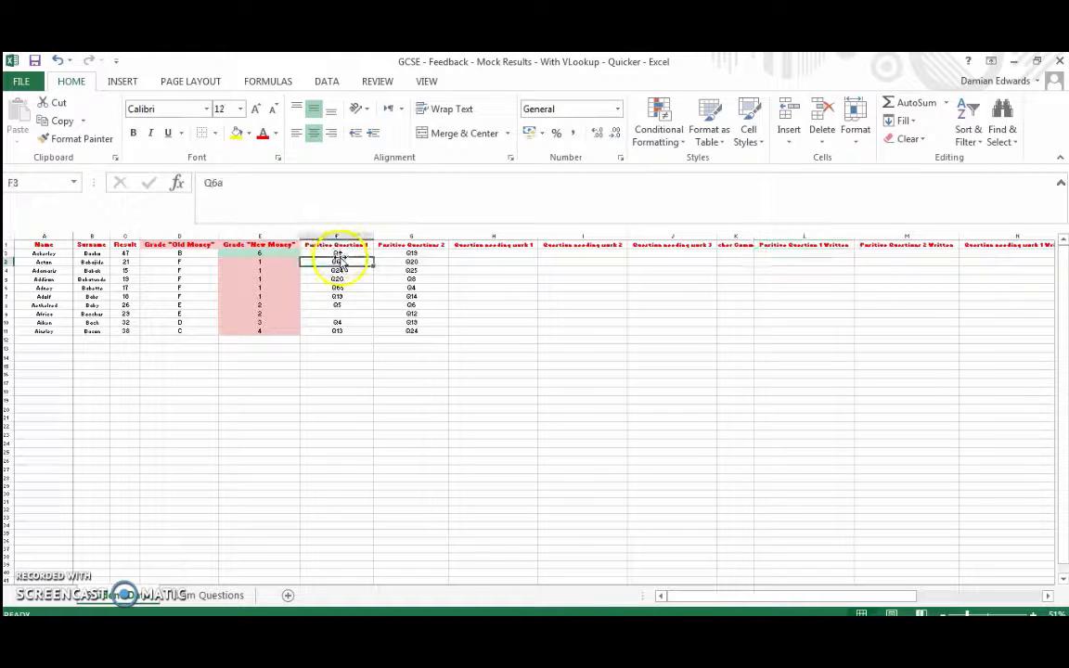
{"action": "left_click", "coordinate": [350, 253]}
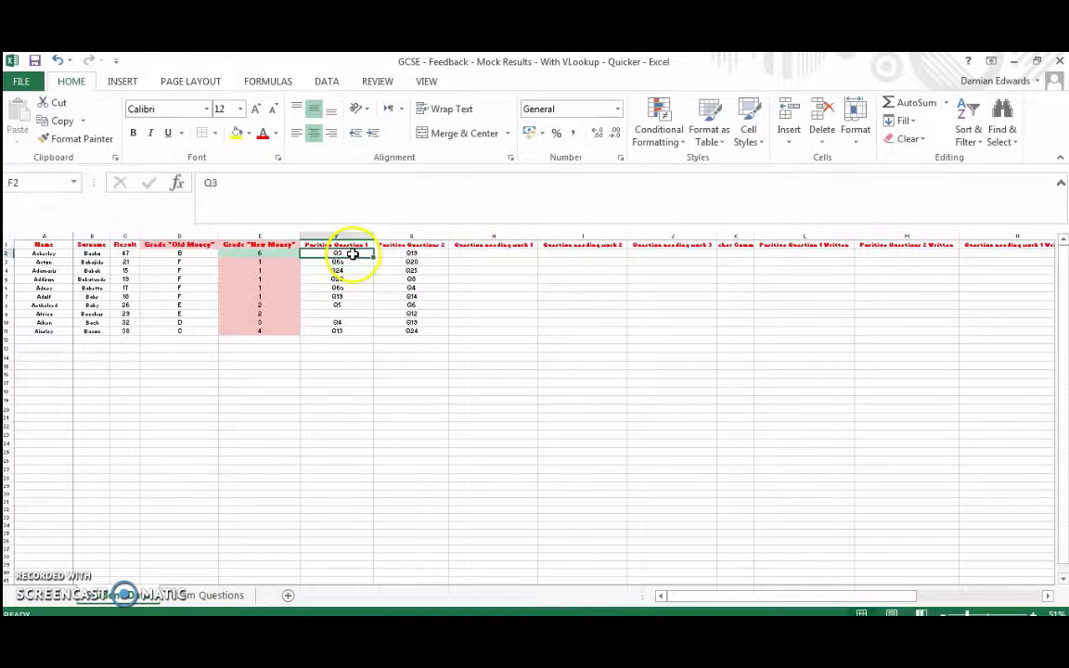
Try copying the Q1 question text from the Exam Questions sheet into cell L2 of Student Data, and undo the paste
{"action": "left_click", "coordinate": [223, 596]}
{"action": "left_click", "coordinate": [236, 298]}
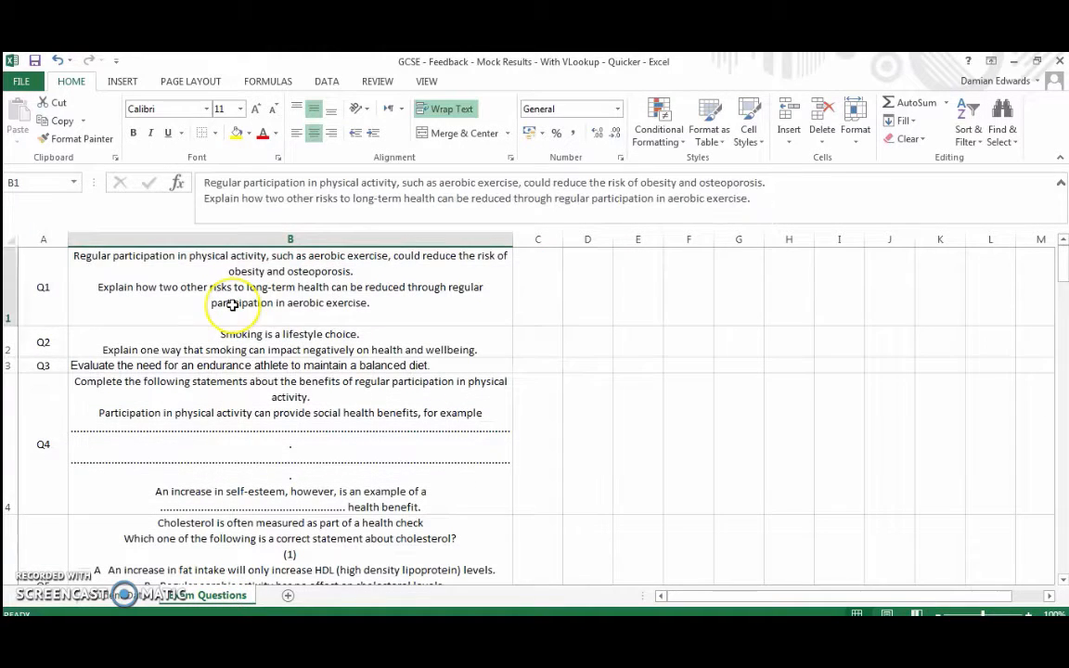
{"action": "key", "text": "ctrl+c"}
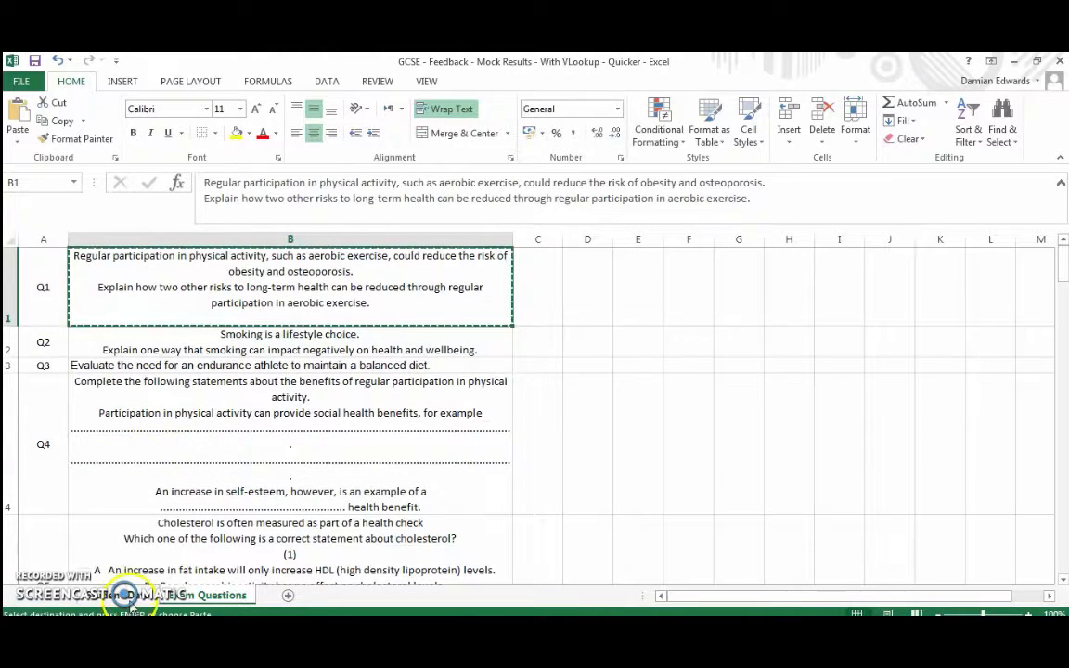
{"action": "left_click", "coordinate": [102, 596]}
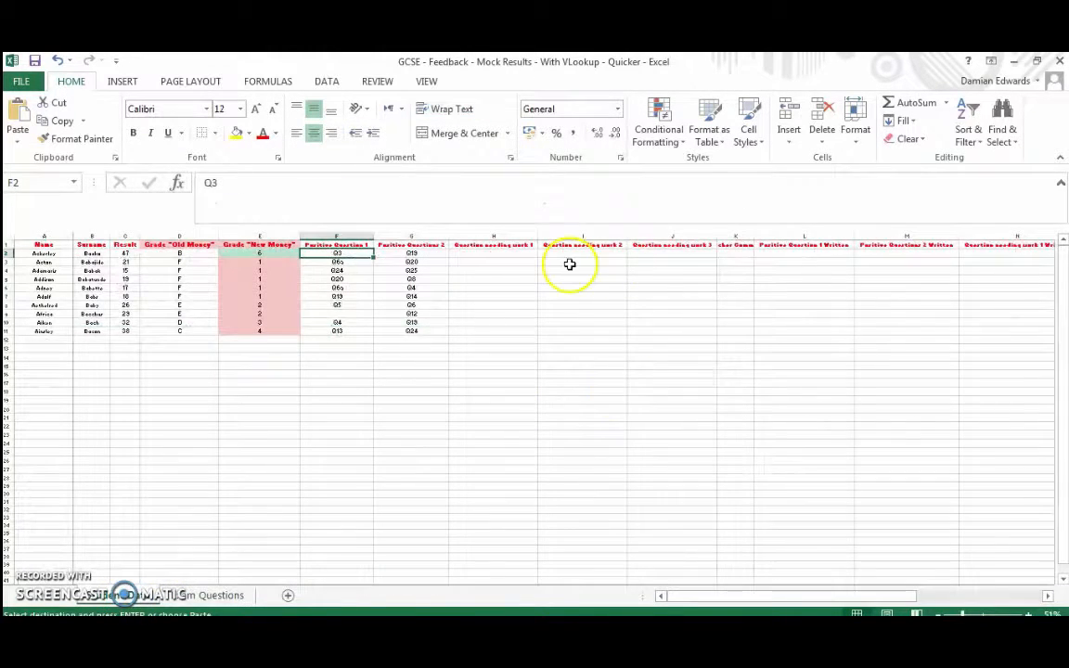
{"action": "left_click", "coordinate": [767, 254]}
{"action": "key", "text": "ctrl+v"}
{"action": "left_click", "coordinate": [734, 438]}
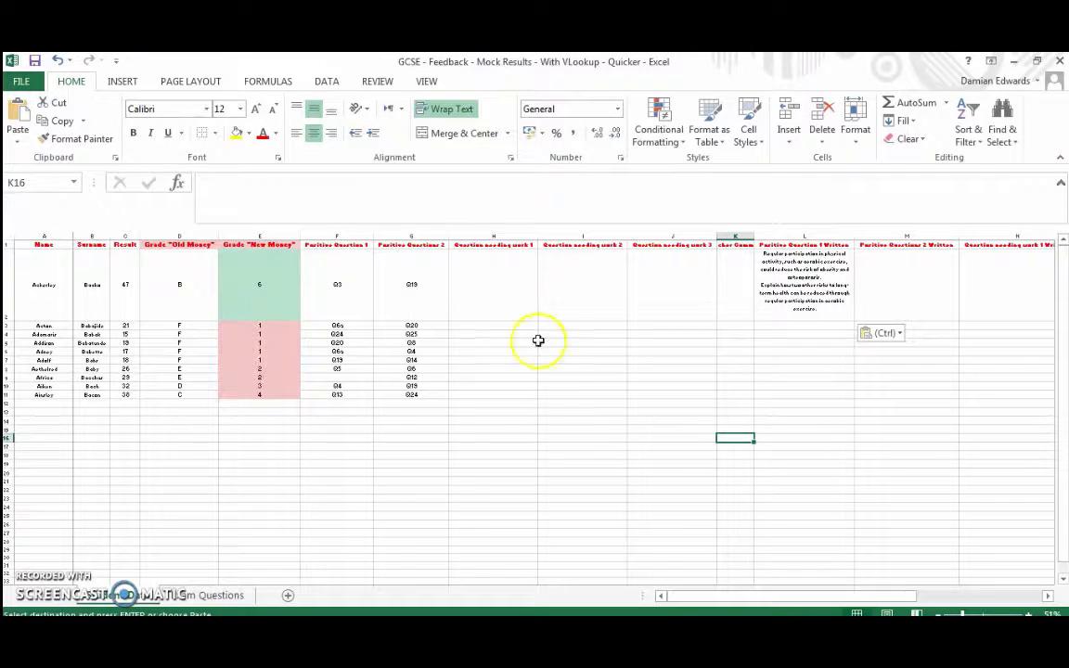
{"action": "left_click", "coordinate": [808, 293]}
{"action": "key", "text": "ctrl+z"}
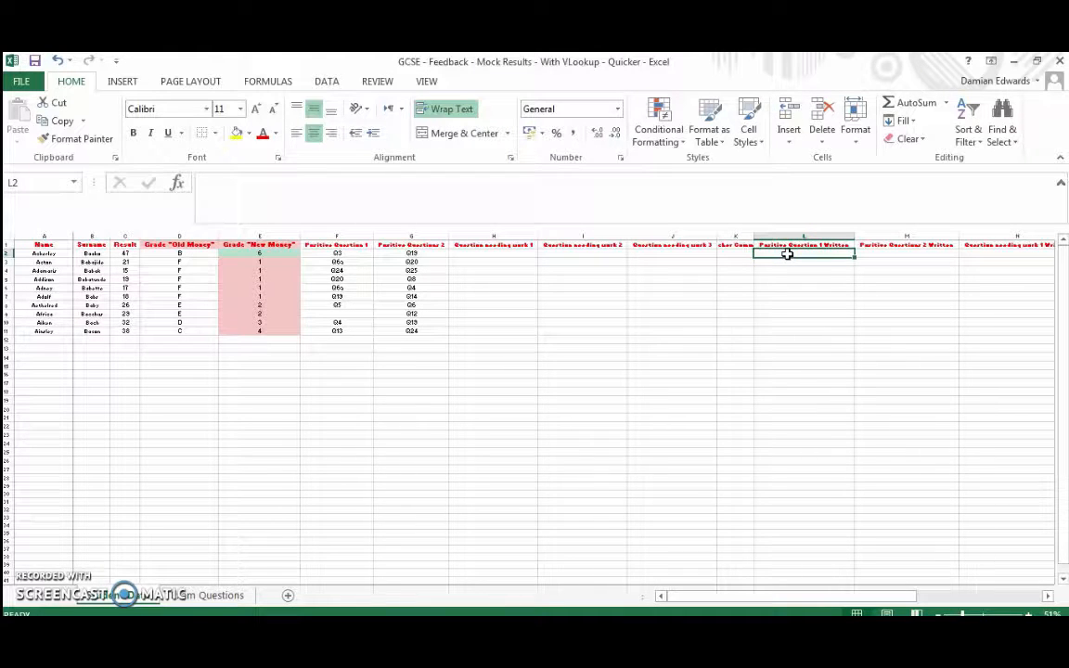
Begin a VLOOKUP formula in L2 of Student Data with F2 as the lookup value
{"action": "type", "text": "=v"}
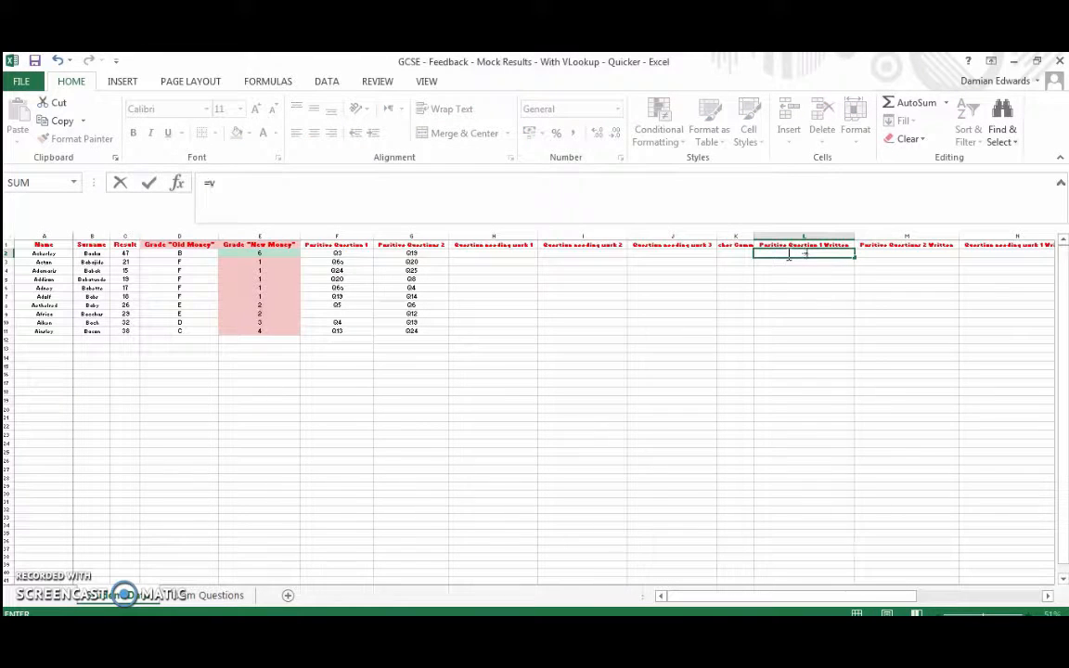
{"action": "type", "text": "loop"}
{"action": "key", "text": "BackSpace"}
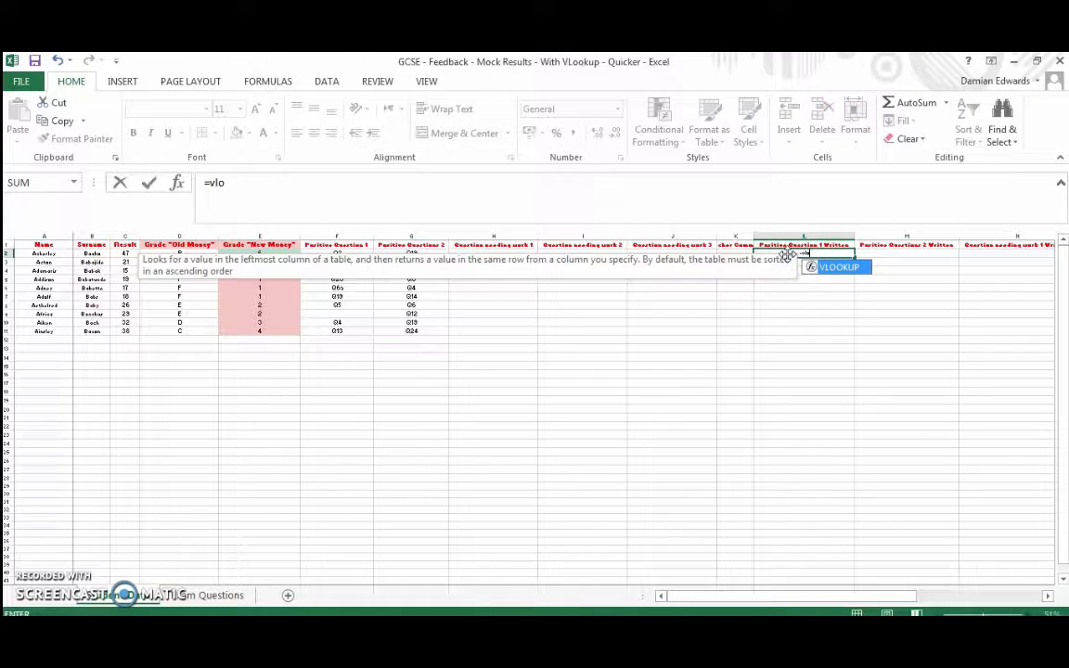
{"action": "type", "text": "kup"}
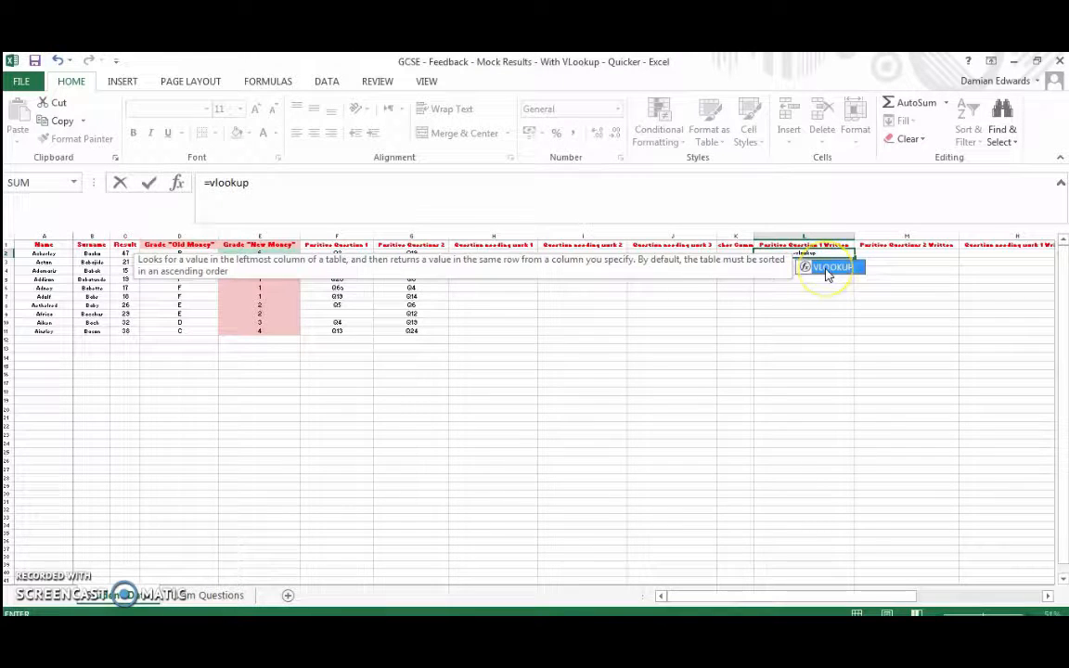
{"action": "double_click", "coordinate": [827, 269]}
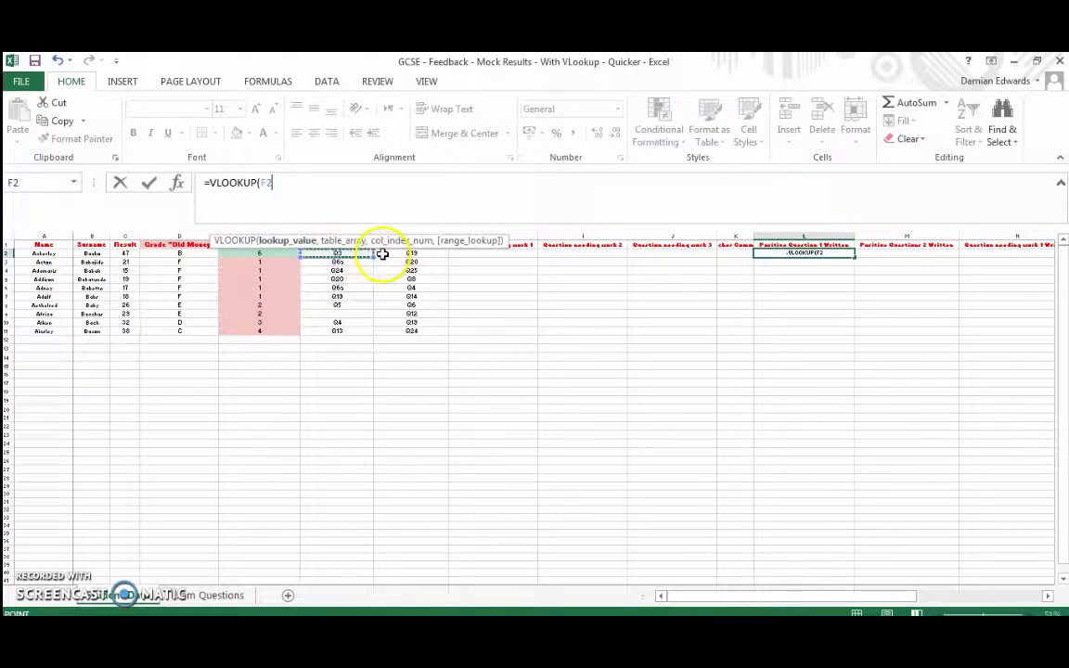
{"action": "type", "text": ","}
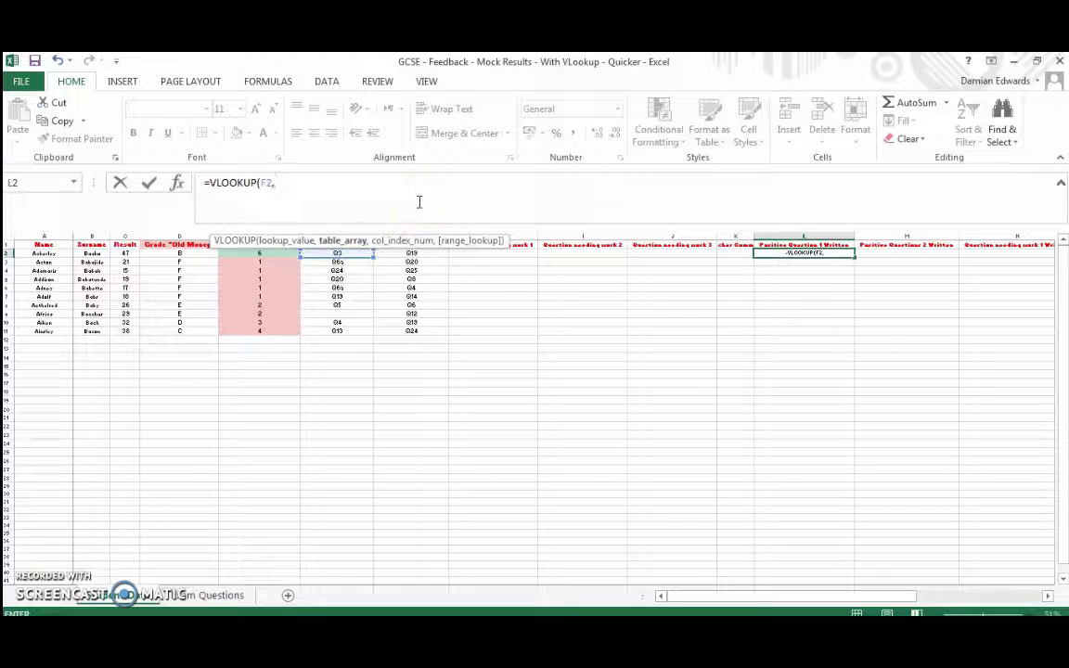
Set the VLOOKUP table array to A1:B35 on the Exam Questions sheet, and remove the stray sheet references after it
{"action": "left_click", "coordinate": [208, 596]}
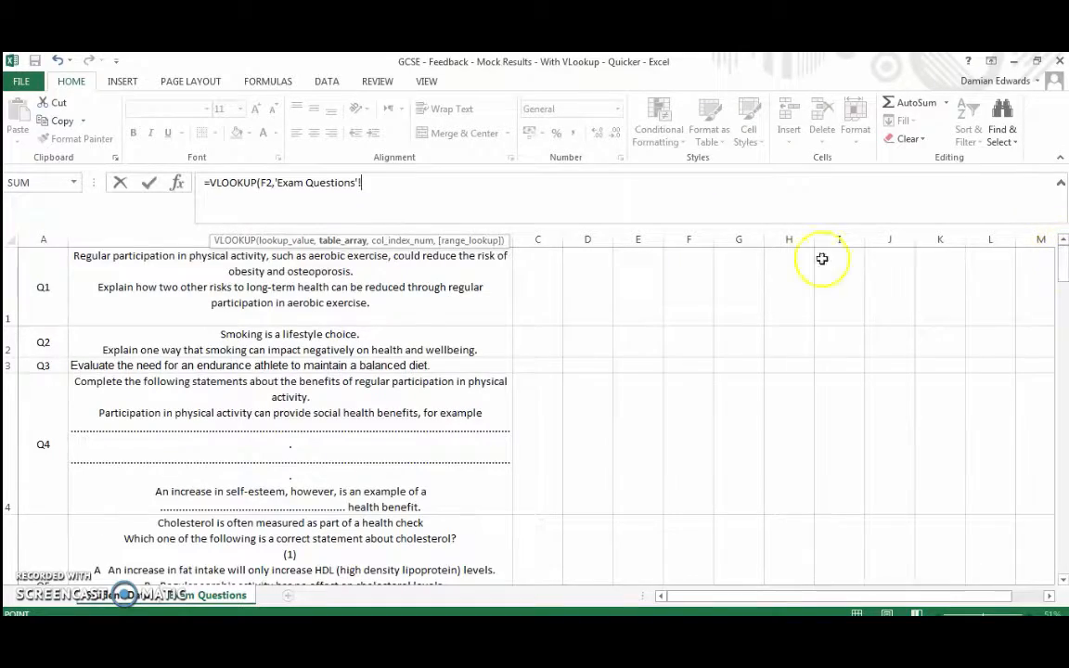
{"action": "left_click_drag", "start_coordinate": [62, 293], "coordinate": [241, 525]}
{"action": "type", "text": ",'Student Data'!"}
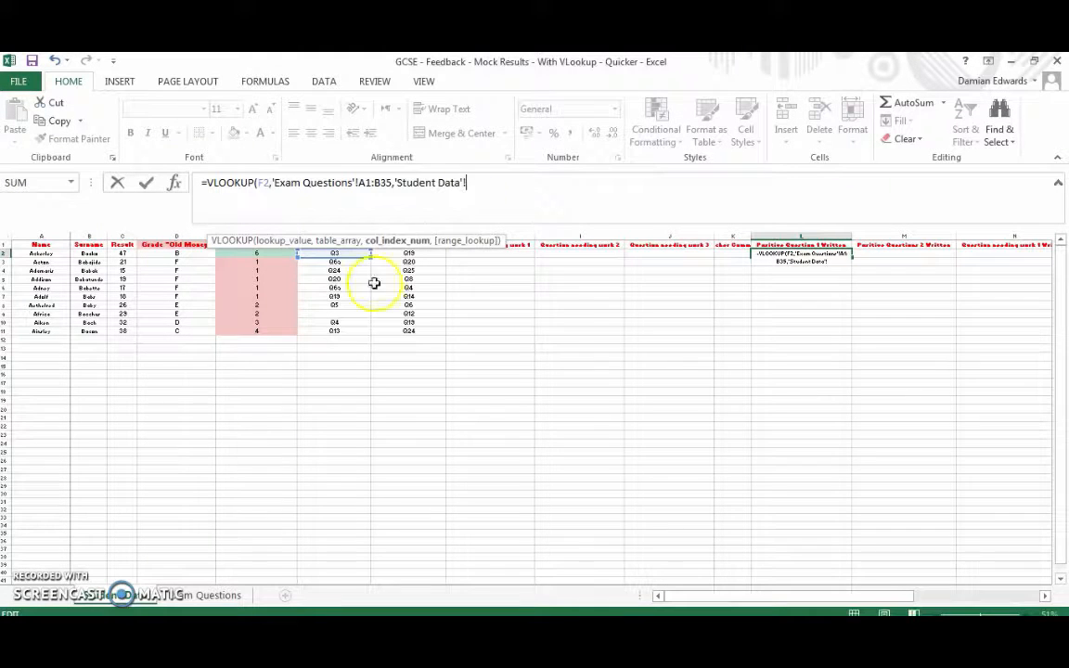
{"action": "left_click", "coordinate": [193, 598]}
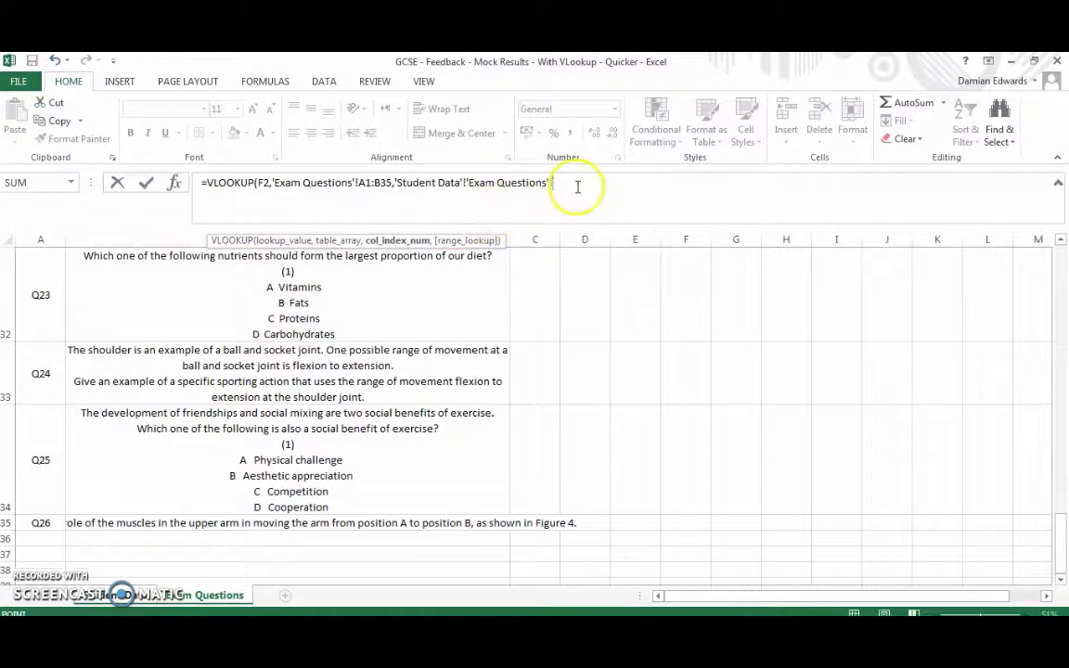
{"action": "left_click_drag", "start_coordinate": [561, 184], "coordinate": [396, 190]}
{"action": "key", "text": "BackSpace"}
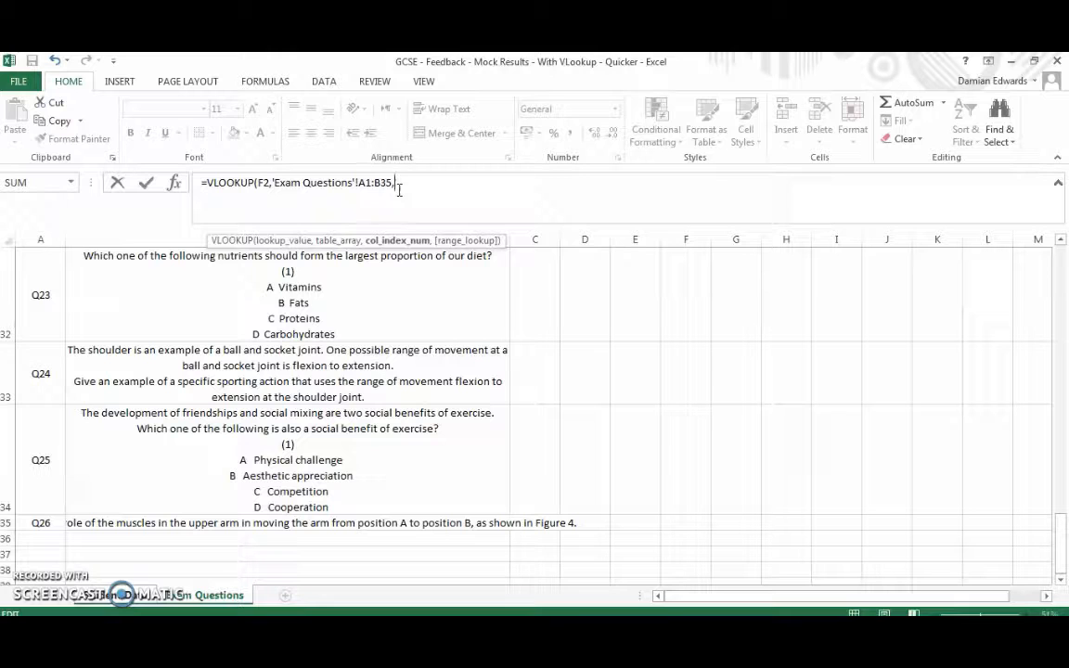
Complete the VLOOKUP formula in L2 with column index 2 and FALSE for an exact match
{"action": "type", "text": ","}
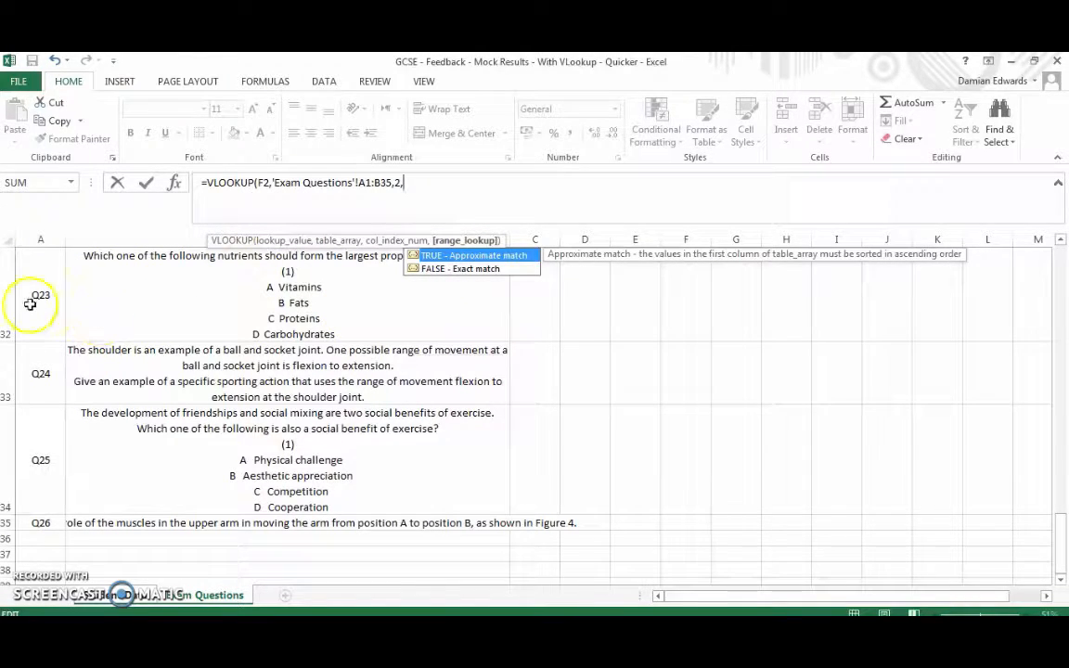
{"action": "double_click", "coordinate": [446, 269]}
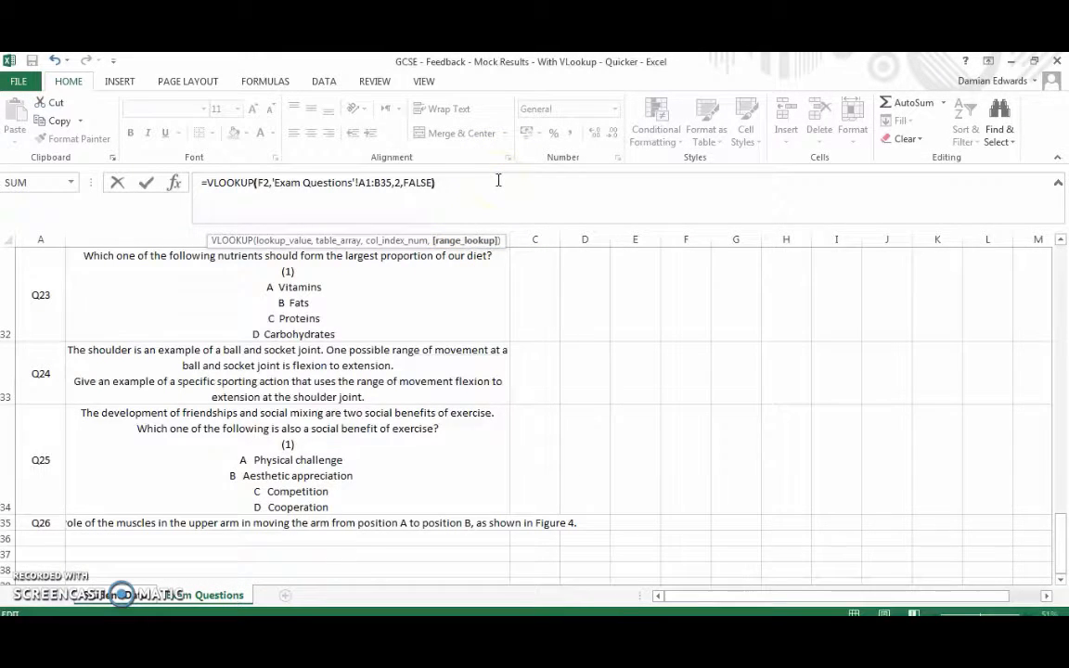
{"action": "key", "text": "Return"}
Fit the height of all rows on the Student Data sheet to their contents and select L2
{"action": "left_click", "coordinate": [798, 260]}
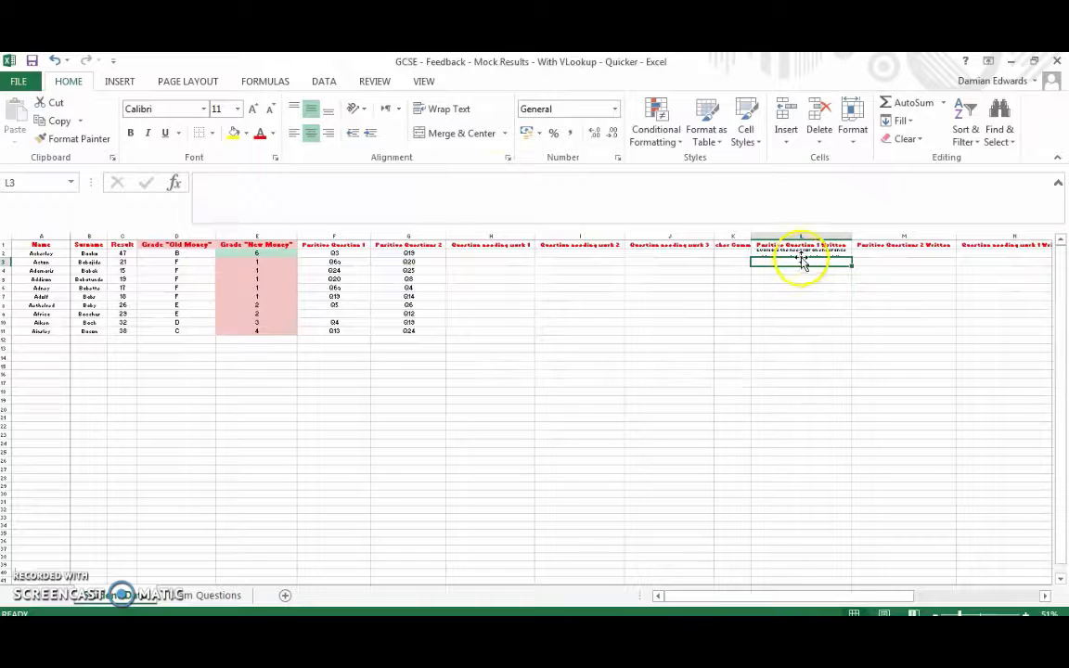
{"action": "left_click", "coordinate": [7, 239]}
{"action": "left_click_drag", "start_coordinate": [6, 249], "coordinate": [7, 256]}
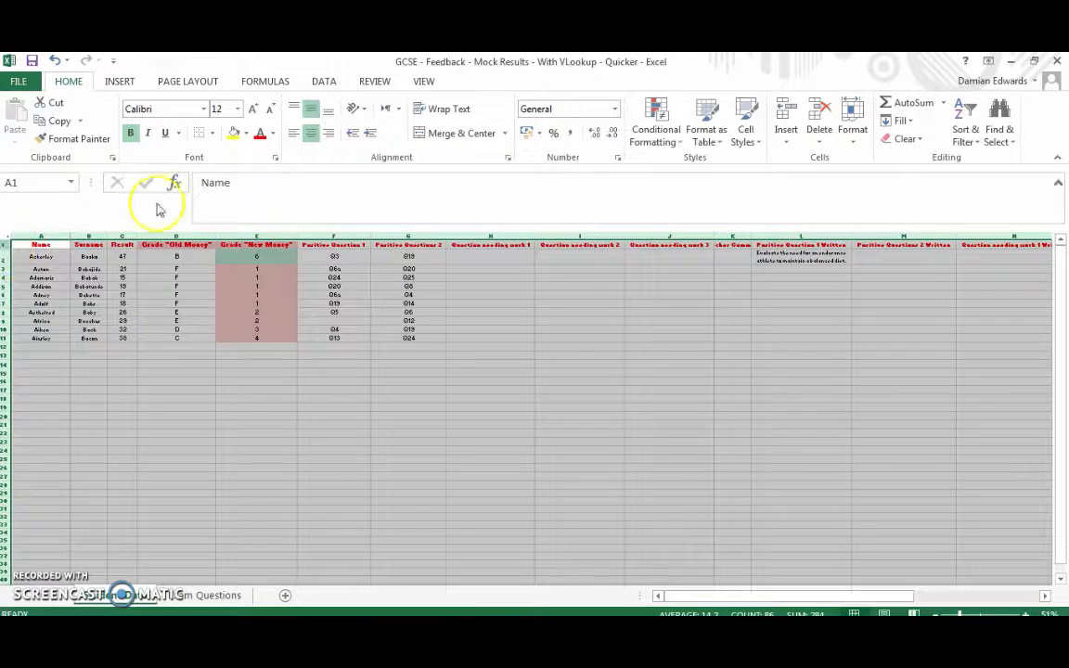
{"action": "left_click", "coordinate": [773, 258]}
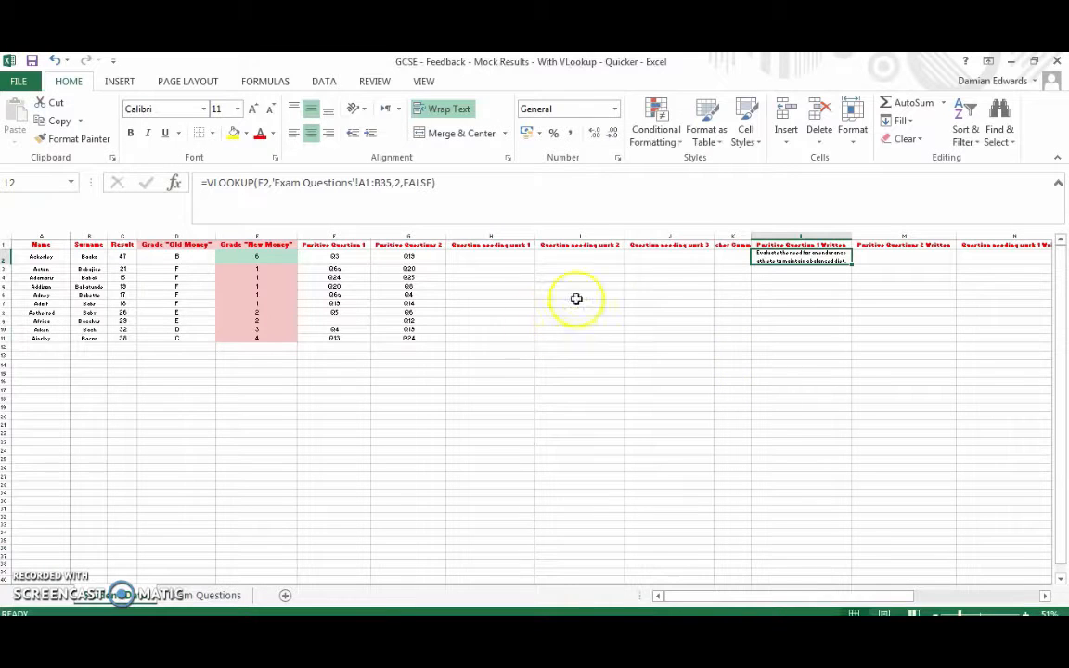
Compare the code in F2 and the formula result in L2 with the Q3 question text on the Exam Questions sheet
{"action": "left_click", "coordinate": [344, 258]}
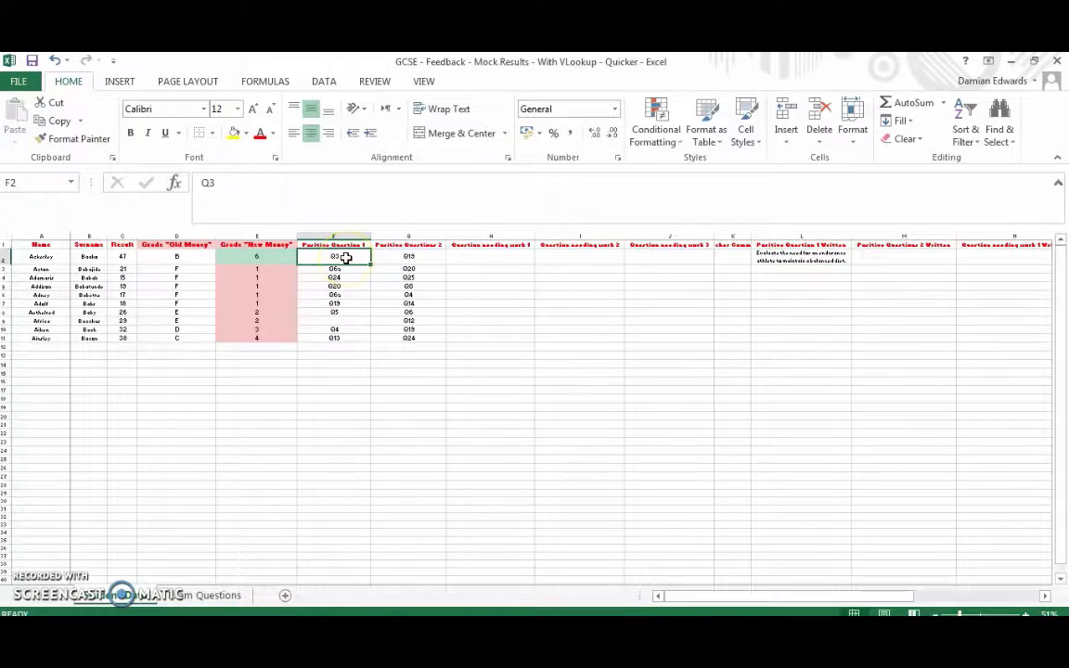
{"action": "left_click", "coordinate": [218, 597]}
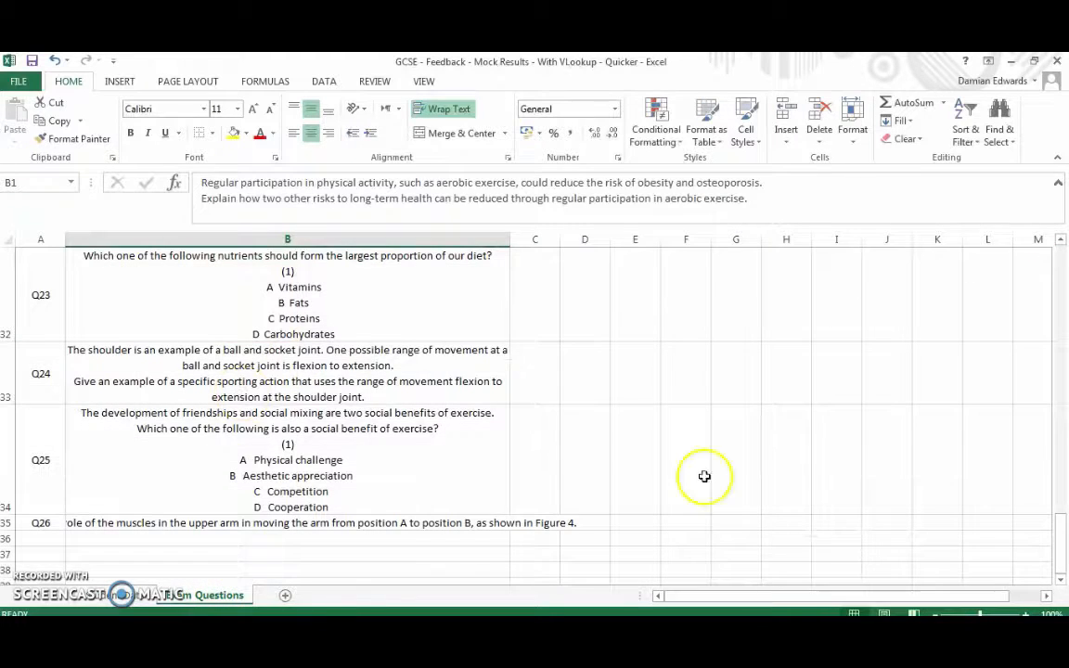
{"action": "scroll", "coordinate": [1063, 436], "scroll_direction": "up", "scroll_amount": 10}
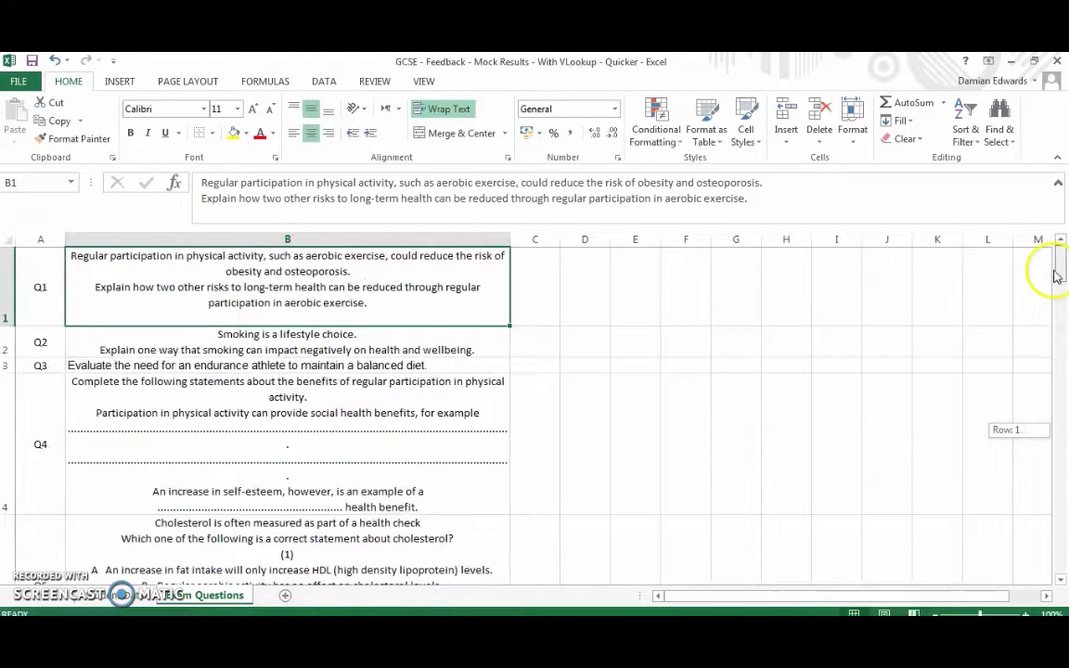
{"action": "left_click", "coordinate": [287, 366]}
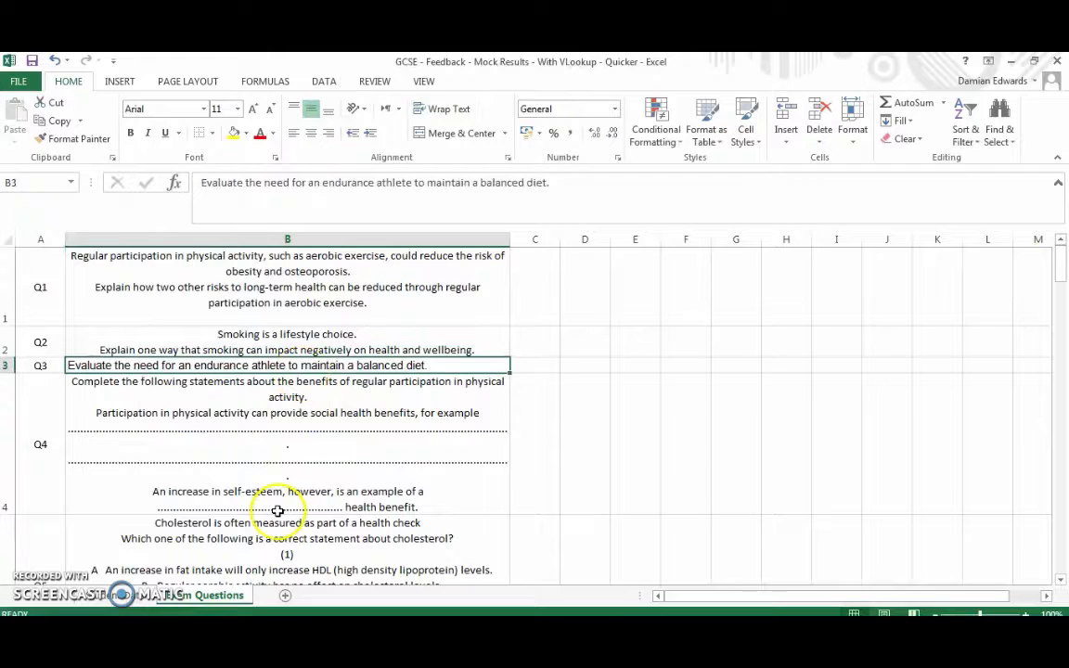
{"action": "left_click", "coordinate": [120, 597]}
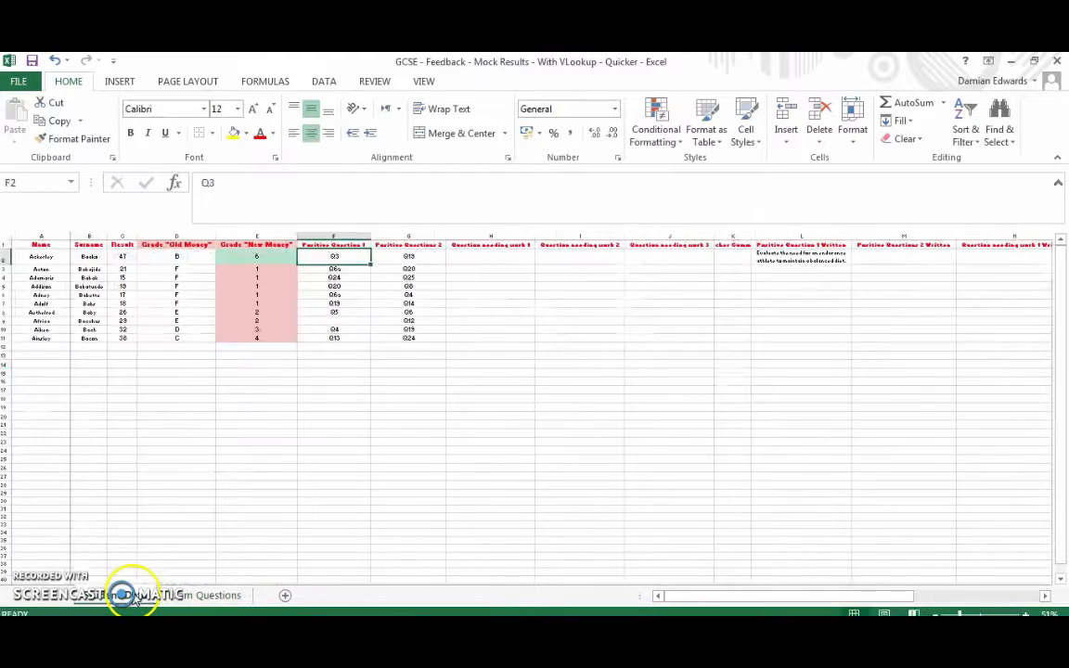
{"action": "left_click", "coordinate": [810, 259]}
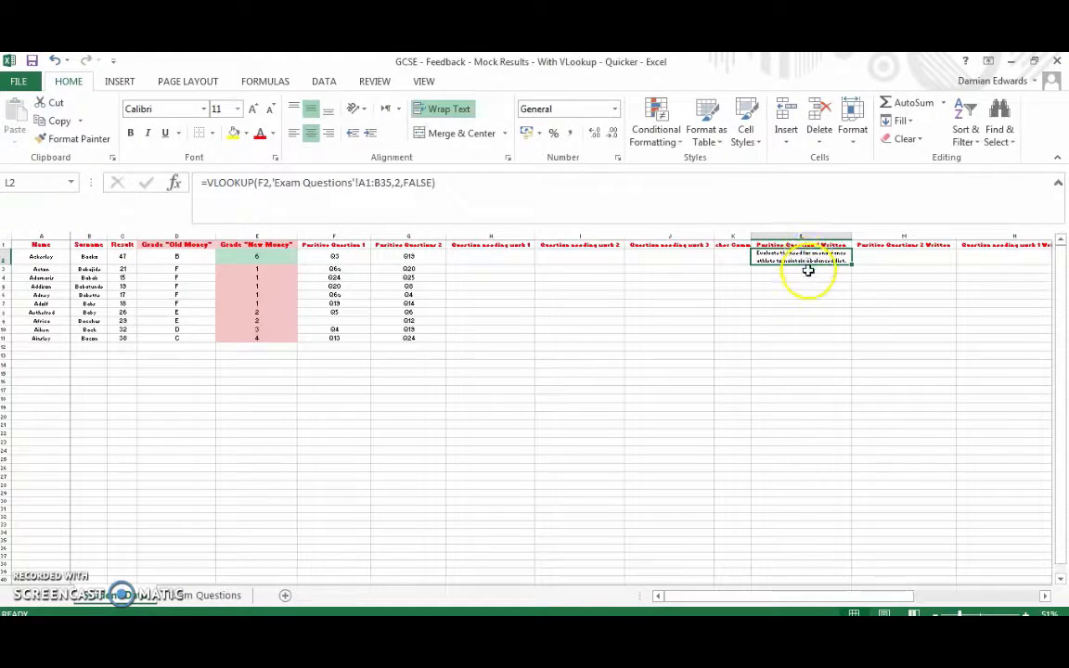
Make the table array in L2's formula absolute as $A$1:$B$35 and fill the formula down column L to row 39
{"action": "left_click_drag", "start_coordinate": [806, 269], "coordinate": [809, 345]}
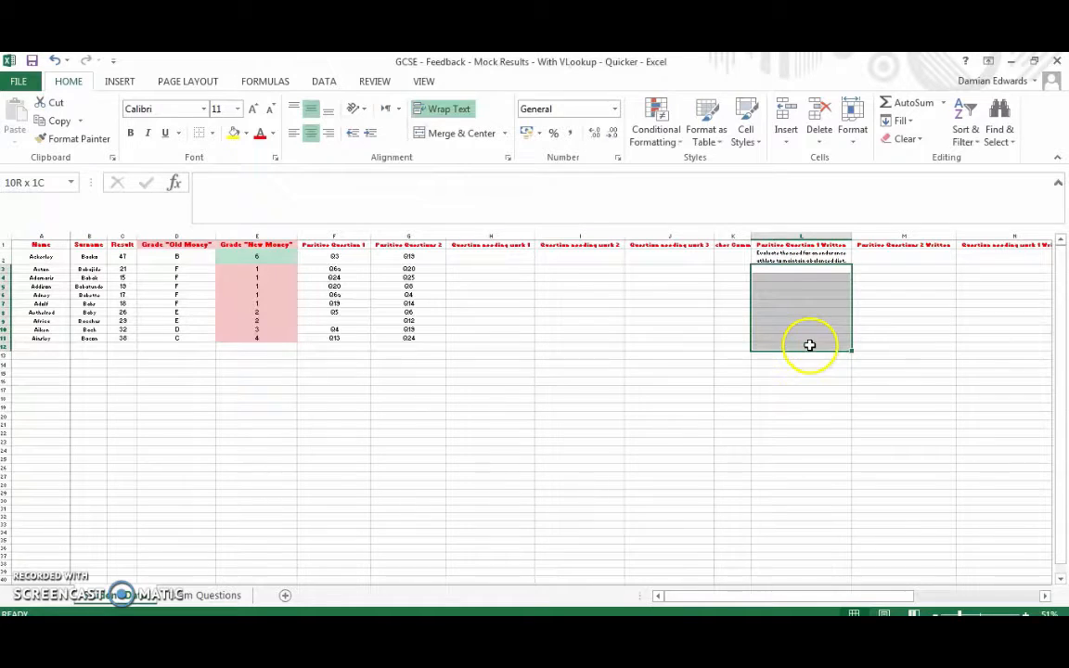
{"action": "left_click", "coordinate": [810, 260]}
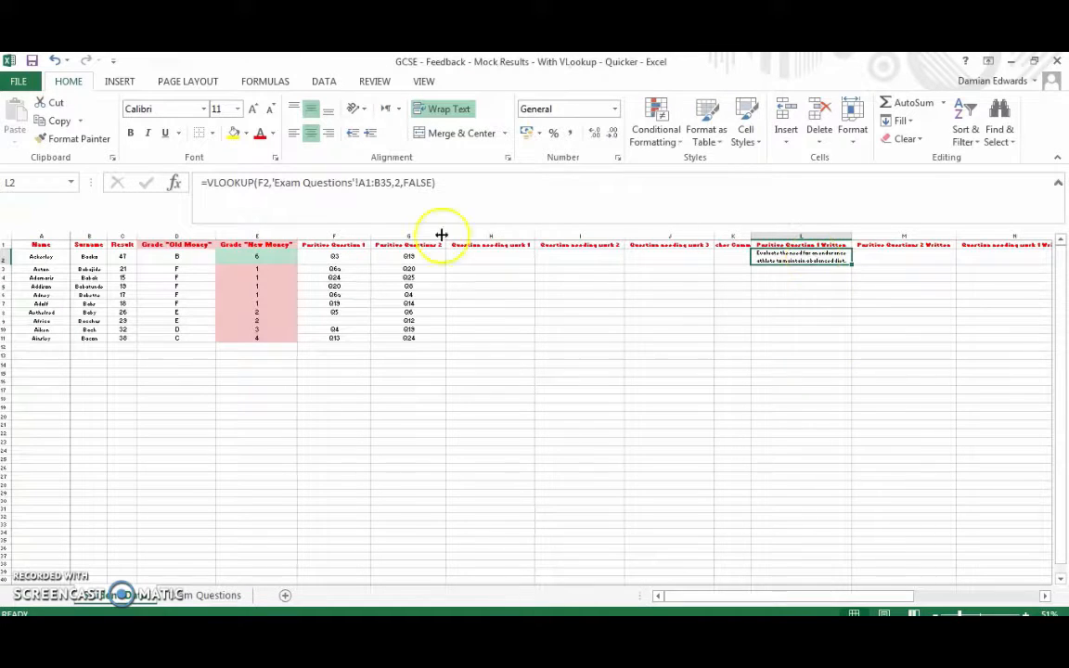
{"action": "left_click", "coordinate": [358, 183]}
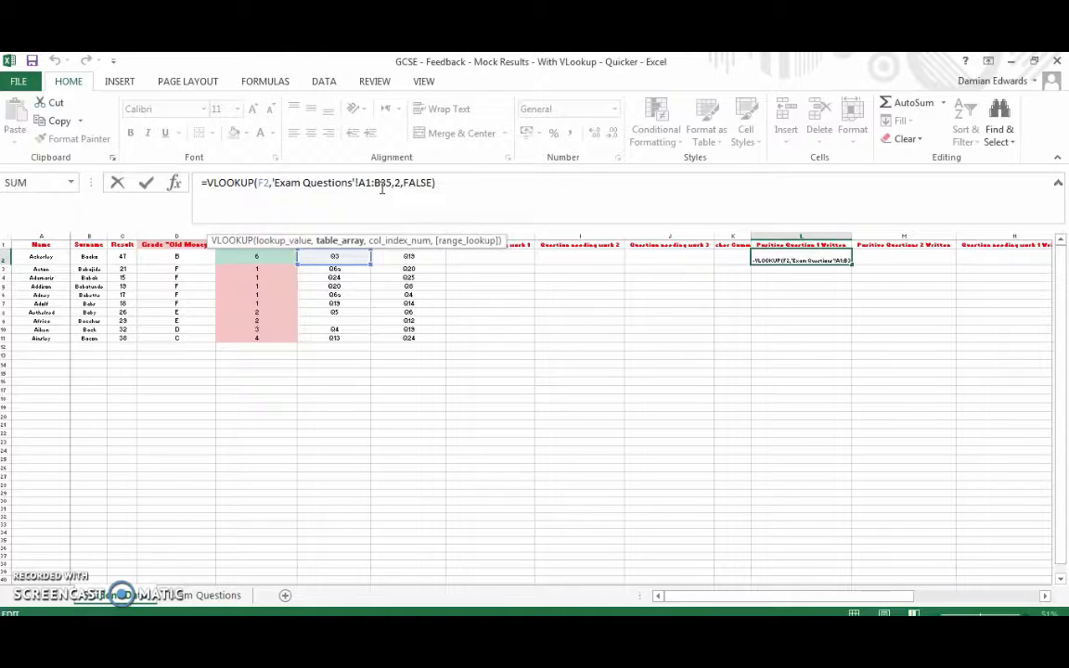
{"action": "type", "text": "$A"}
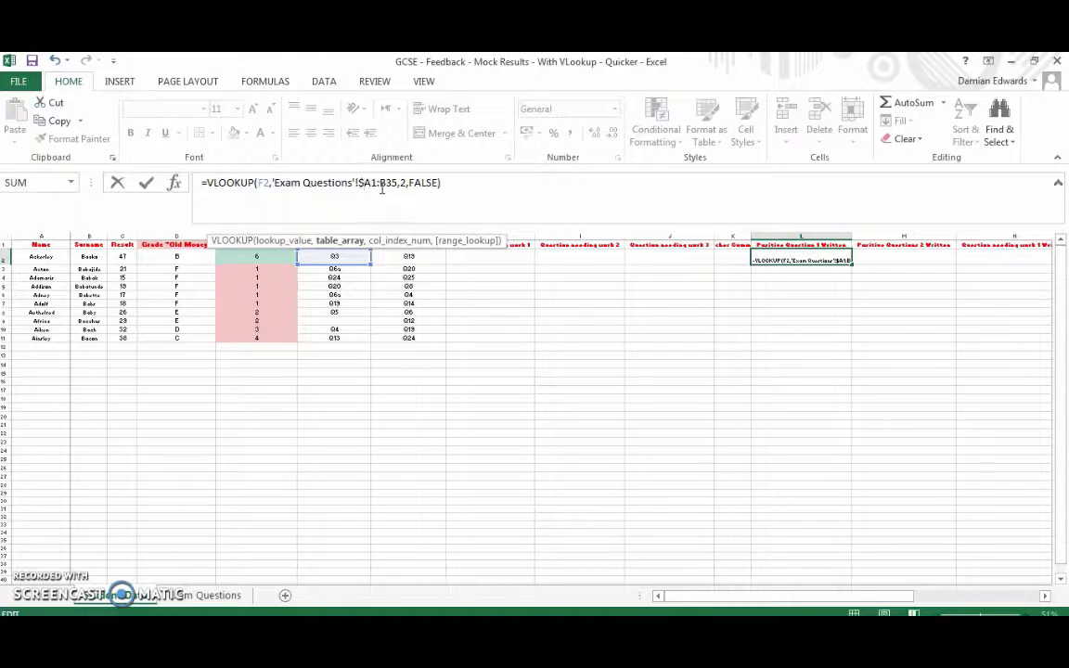
{"action": "type", "text": "$"}
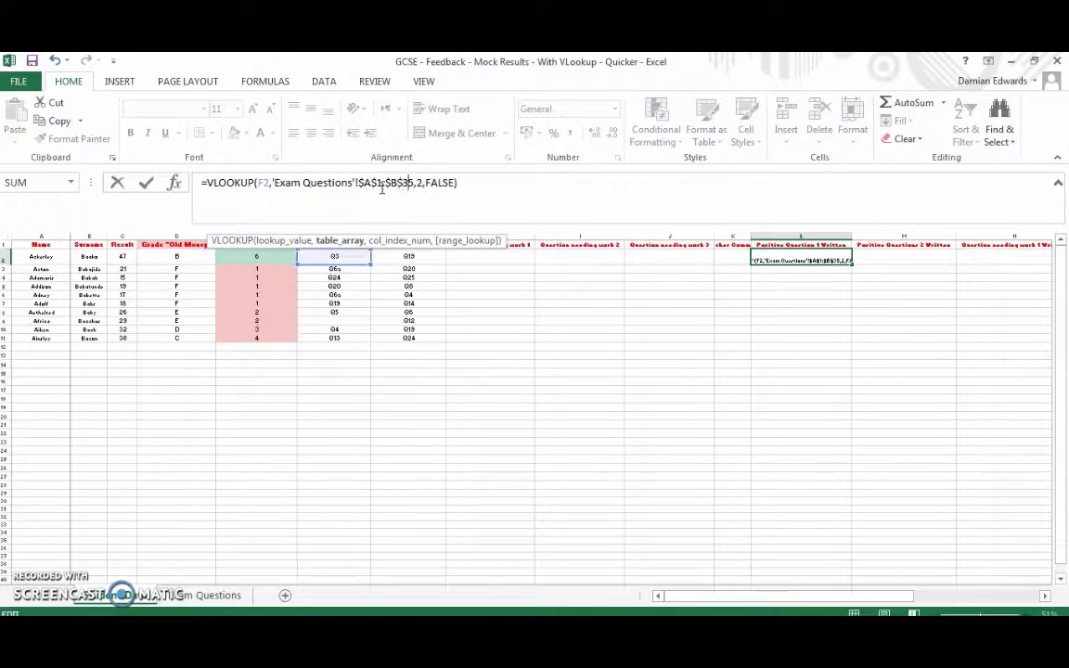
{"action": "key", "text": "ctrl+Return"}
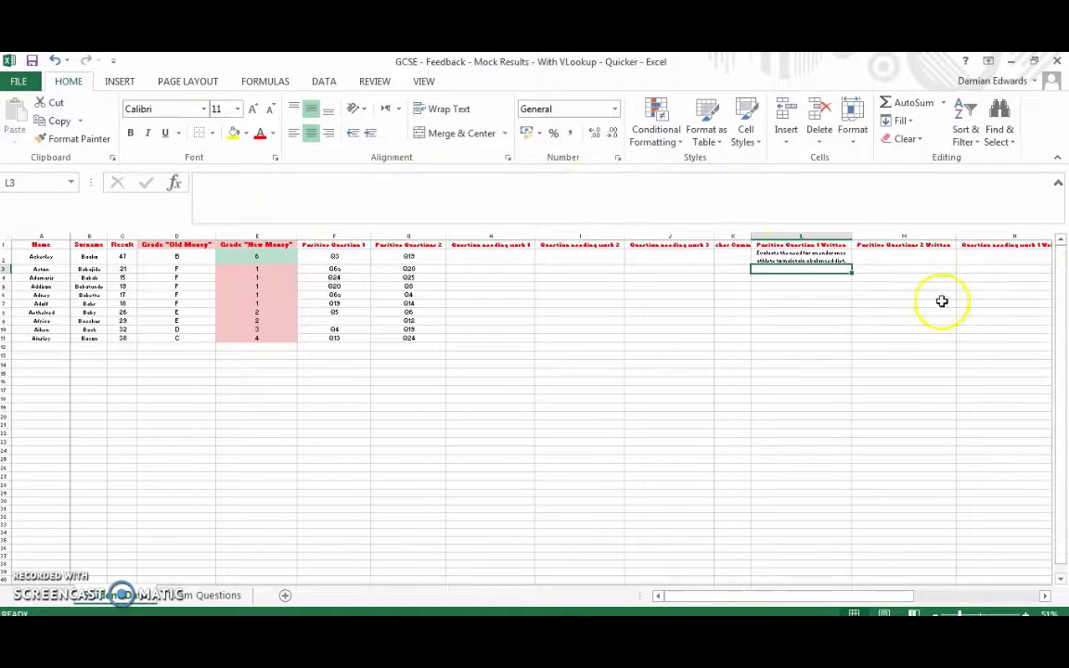
{"action": "left_click", "coordinate": [413, 185]}
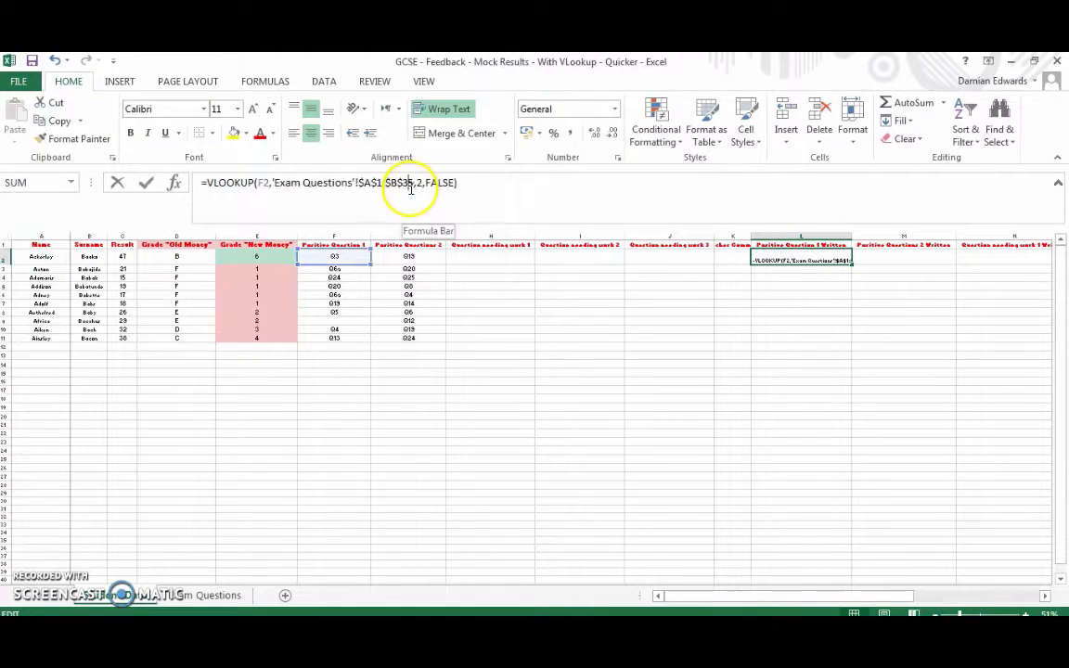
{"action": "key", "text": "ctrl+Return"}
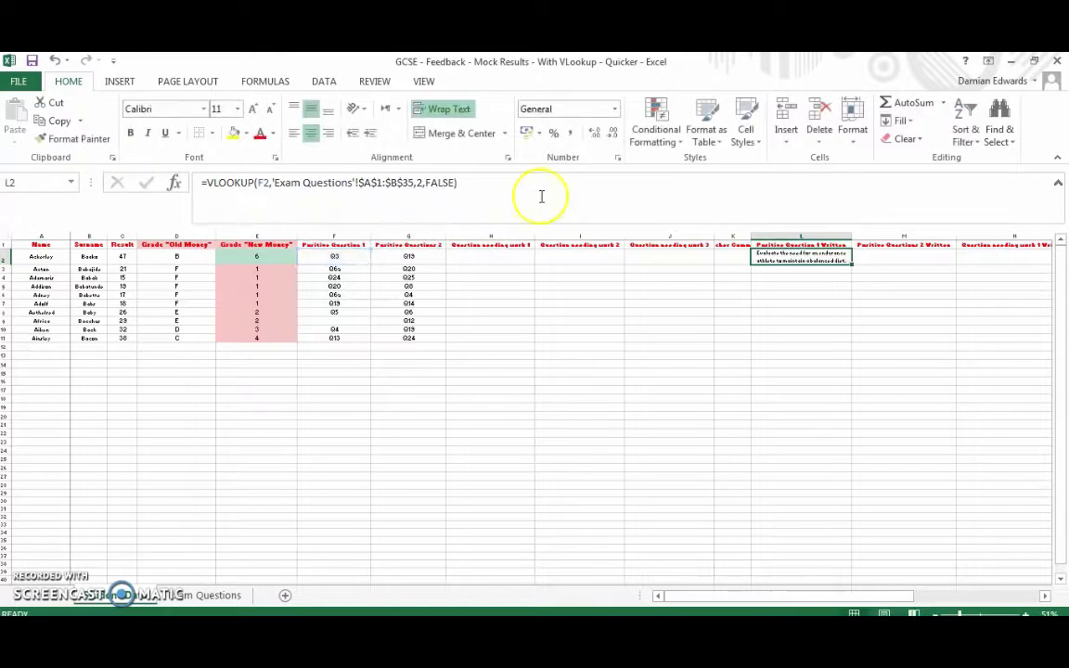
{"action": "left_click_drag", "start_coordinate": [851, 262], "coordinate": [827, 573]}
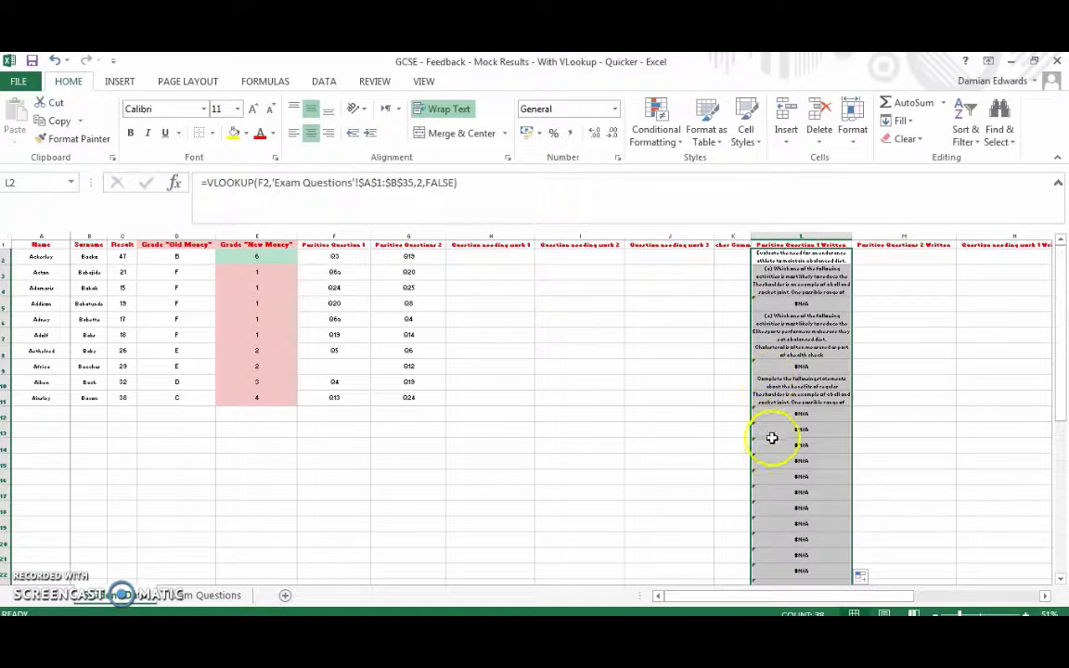
Check the lookup error in L5 against the code in F5 and the Exam Questions sheet
{"action": "left_click", "coordinate": [808, 305]}
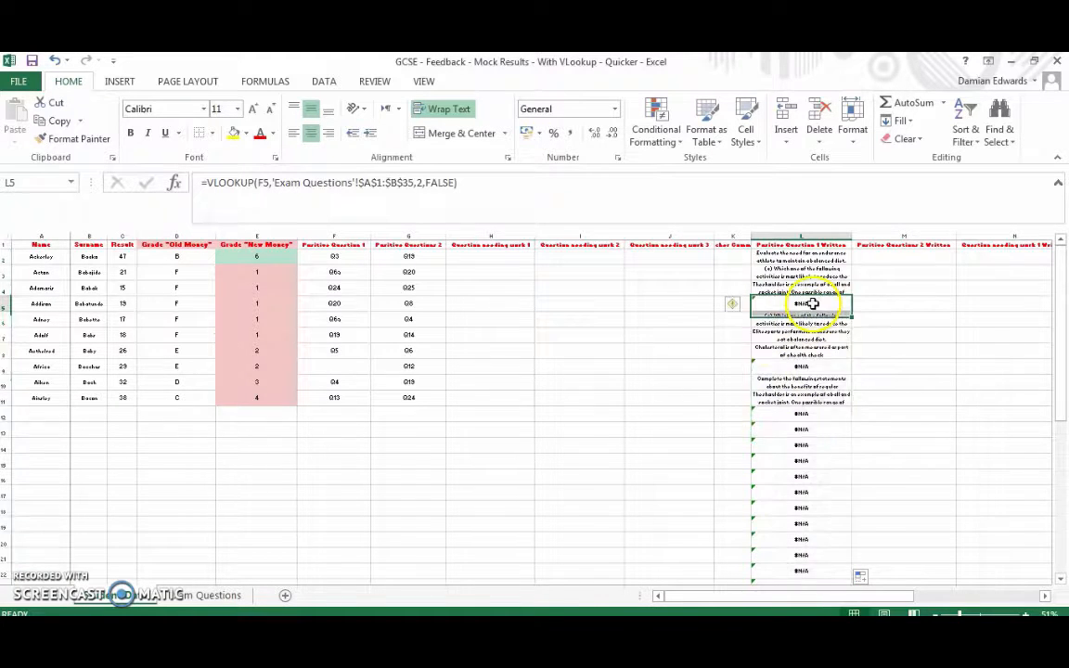
{"action": "left_click", "coordinate": [347, 303]}
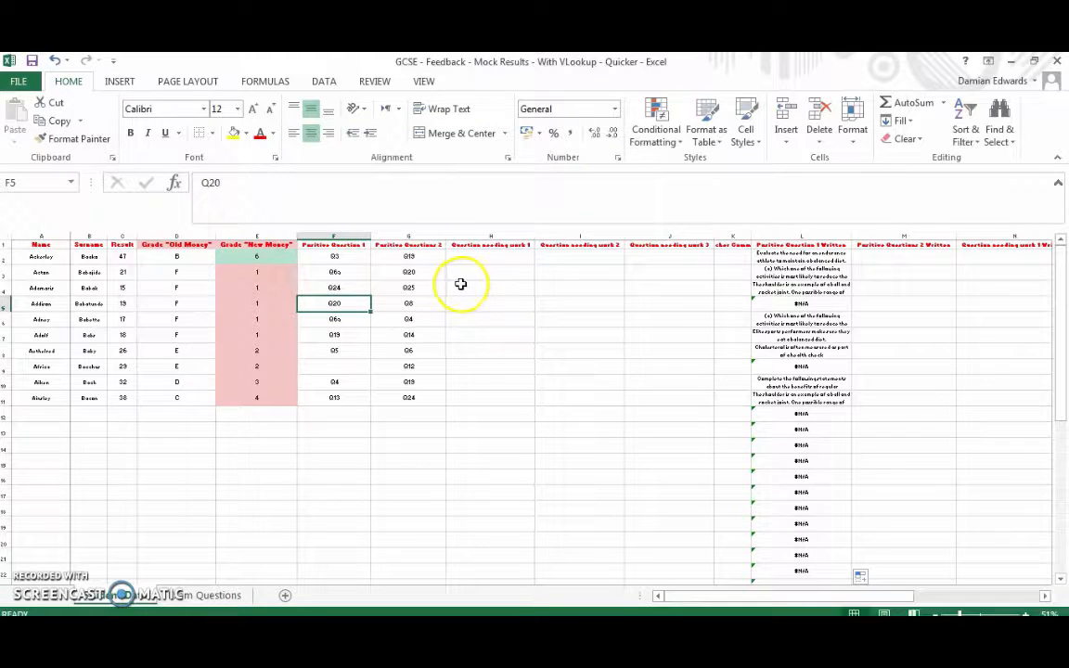
{"action": "left_click", "coordinate": [206, 595]}
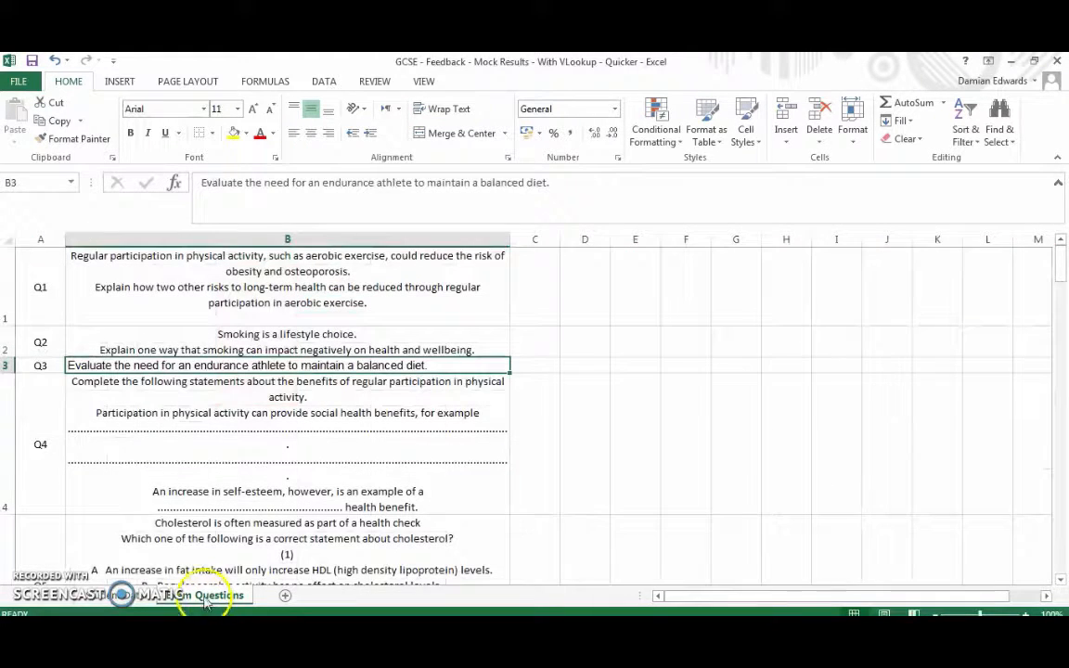
{"action": "left_click", "coordinate": [144, 595]}
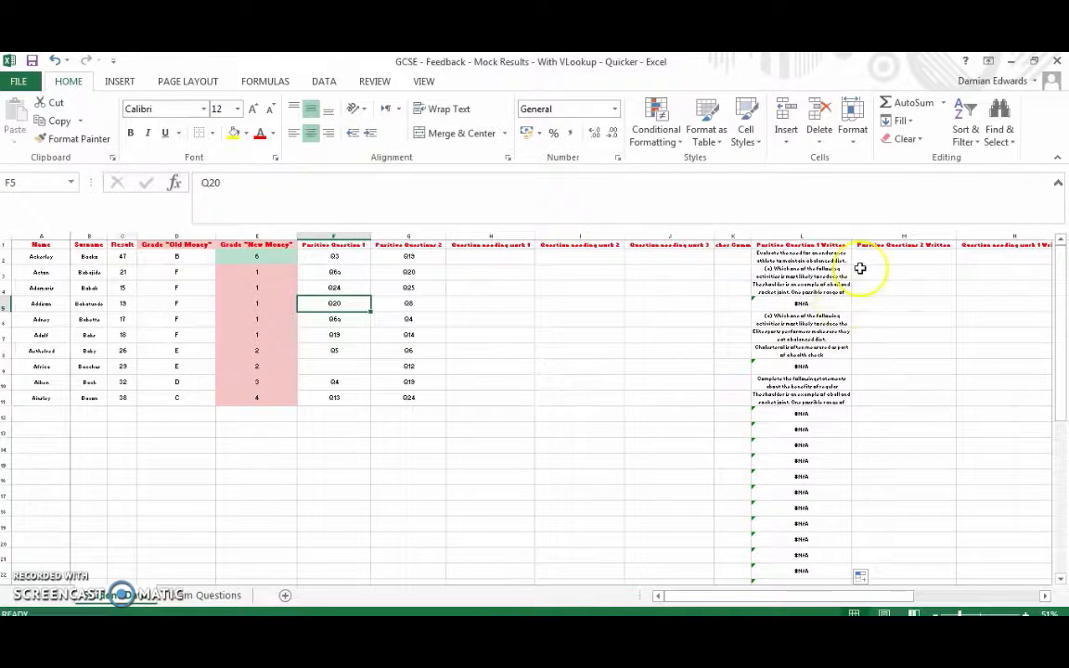
Examine the copied formulas down column L, comparing the lookup cell and the fixed table array in each row
{"action": "left_click", "coordinate": [821, 272]}
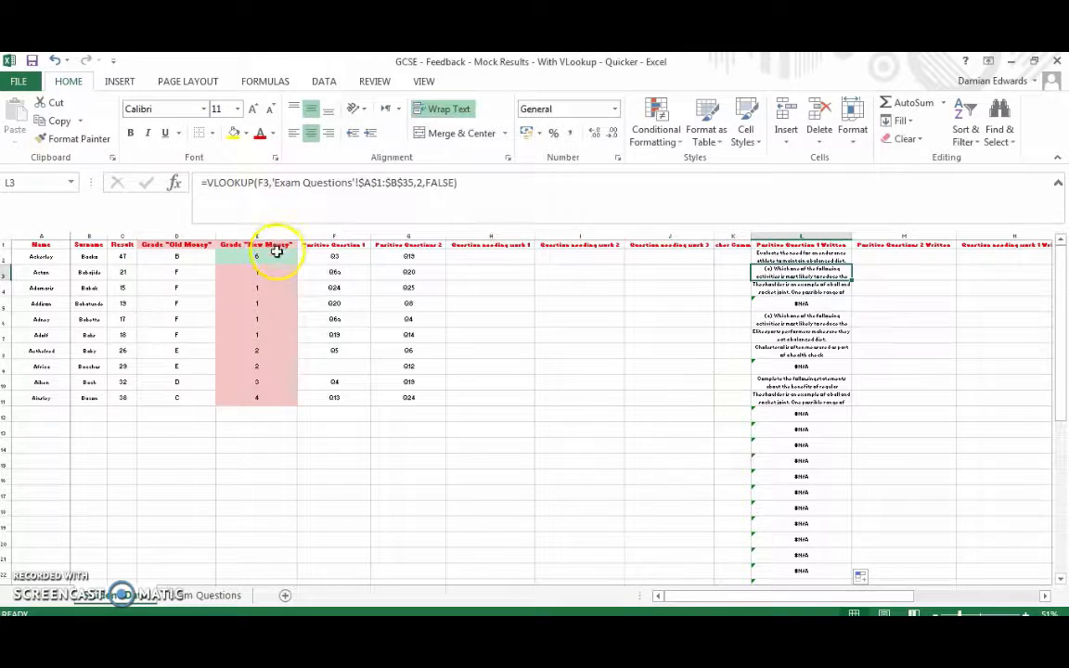
{"action": "left_click", "coordinate": [818, 257]}
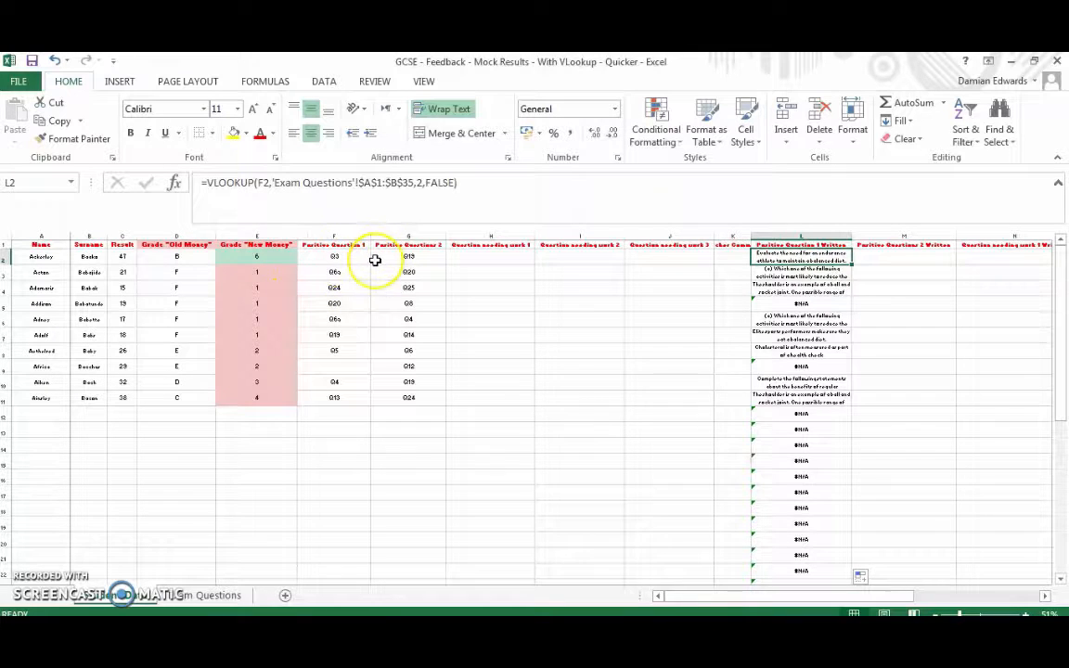
{"action": "key", "text": "Down"}
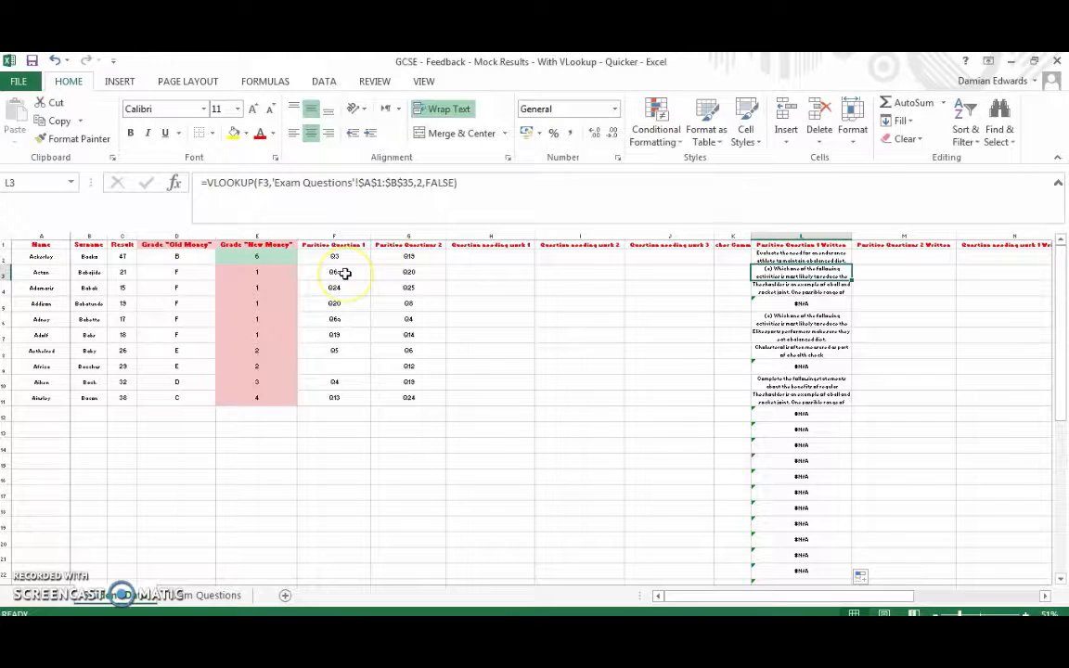
{"action": "key", "text": "Down"}
{"action": "key", "text": "Down"}
{"action": "key", "text": "Down"}
{"action": "key", "text": "Down"}
{"action": "key", "text": "Down"}
{"action": "key", "text": "Down"}
{"action": "key", "text": "Down"}
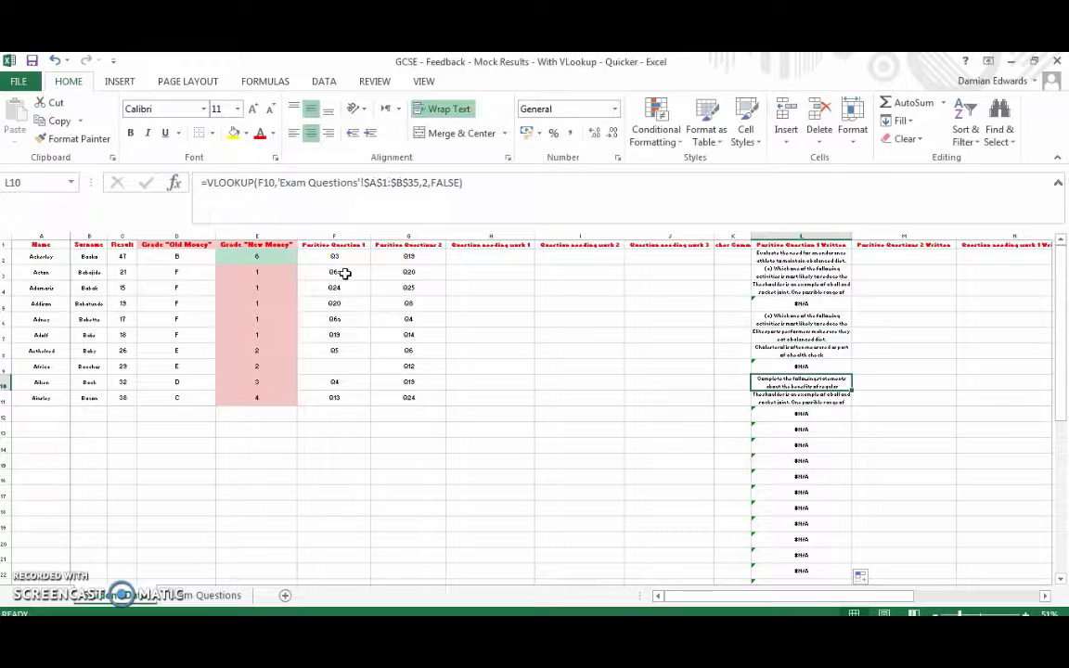
{"action": "key", "text": "Down"}
{"action": "key", "text": "Down"}
{"action": "key", "text": "Down"}
{"action": "key", "text": "Down"}
{"action": "key", "text": "Down"}
{"action": "key", "text": "Down"}
{"action": "key", "text": "Down"}
{"action": "key", "text": "Down"}
{"action": "key", "text": "Down"}
{"action": "key", "text": "Down"}
{"action": "key", "text": "Down"}
{"action": "key", "text": "Down"}
{"action": "key", "text": "Down"}
{"action": "key", "text": "Down"}
{"action": "key", "text": "Down"}
{"action": "key", "text": "Down"}
{"action": "key", "text": "Down"}
{"action": "key", "text": "Down"}
{"action": "key", "text": "Down"}
{"action": "key", "text": "Down"}
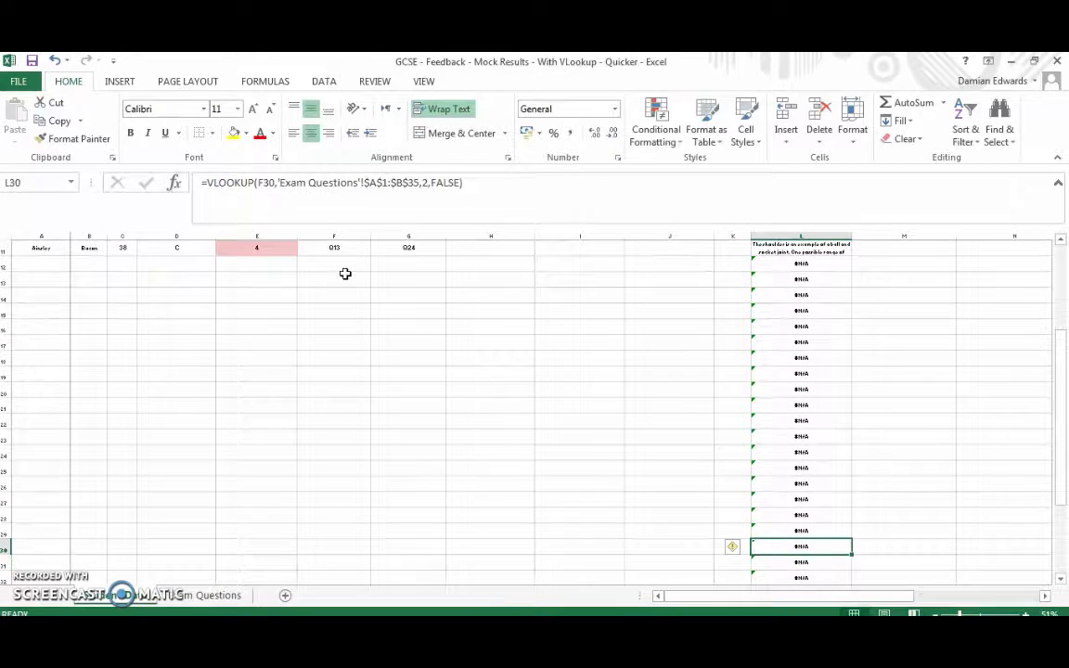
{"action": "key", "text": "Up"}
{"action": "key", "text": "Up"}
{"action": "key", "text": "Up"}
{"action": "key", "text": "Up"}
{"action": "key", "text": "Up"}
{"action": "key", "text": "Up"}
{"action": "key", "text": "Up"}
{"action": "key", "text": "Up"}
{"action": "key", "text": "Up"}
{"action": "key", "text": "Up"}
{"action": "key", "text": "Up"}
{"action": "key", "text": "Up"}
{"action": "key", "text": "Up"}
{"action": "key", "text": "Up"}
{"action": "key", "text": "Up"}
{"action": "key", "text": "Up"}
{"action": "key", "text": "Up"}
{"action": "key", "text": "Up"}
{"action": "key", "text": "Up"}
{"action": "key", "text": "Up"}
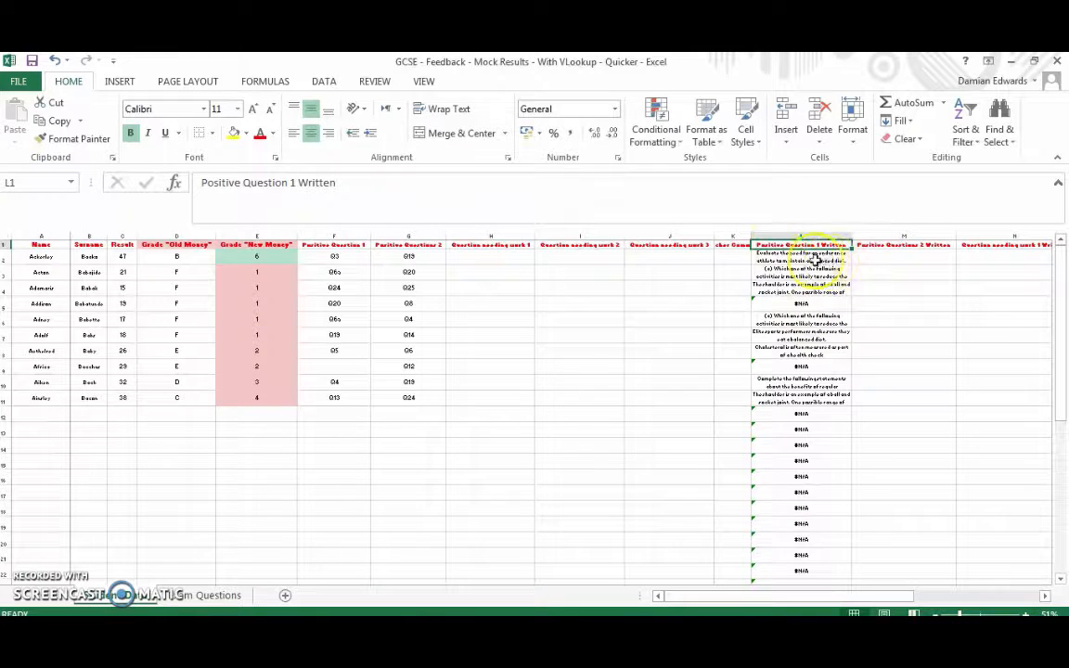
Fill the VLOOKUP formula from L2 across row 2 to P2, covering the remaining written question columns
{"action": "left_click", "coordinate": [811, 261]}
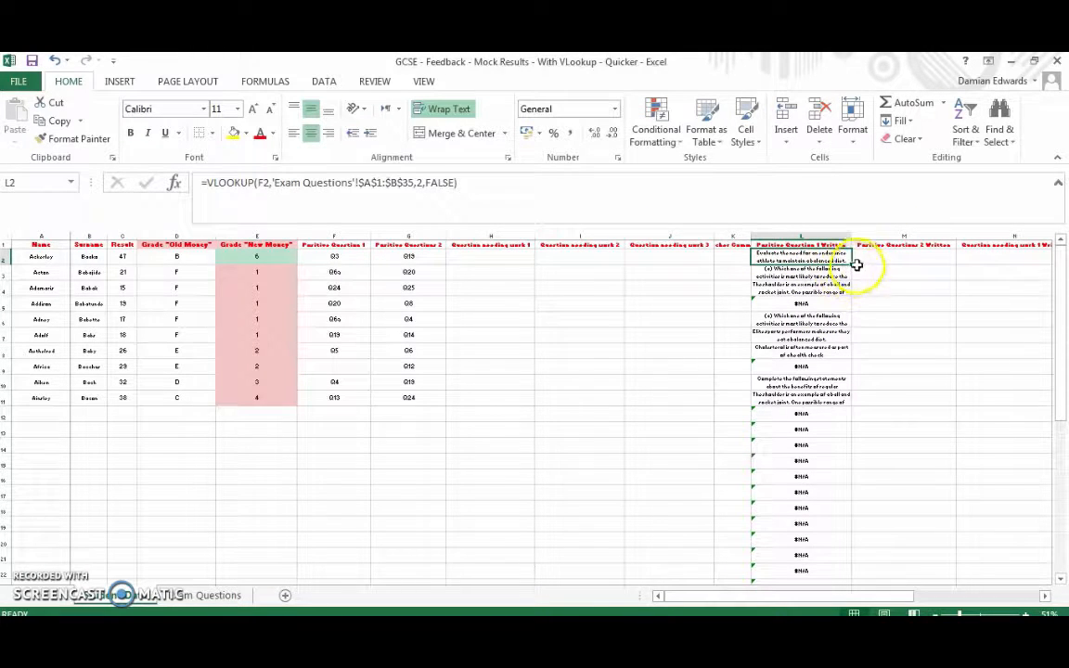
{"action": "left_click_drag", "start_coordinate": [852, 268], "coordinate": [925, 268]}
{"action": "left_click", "coordinate": [914, 258]}
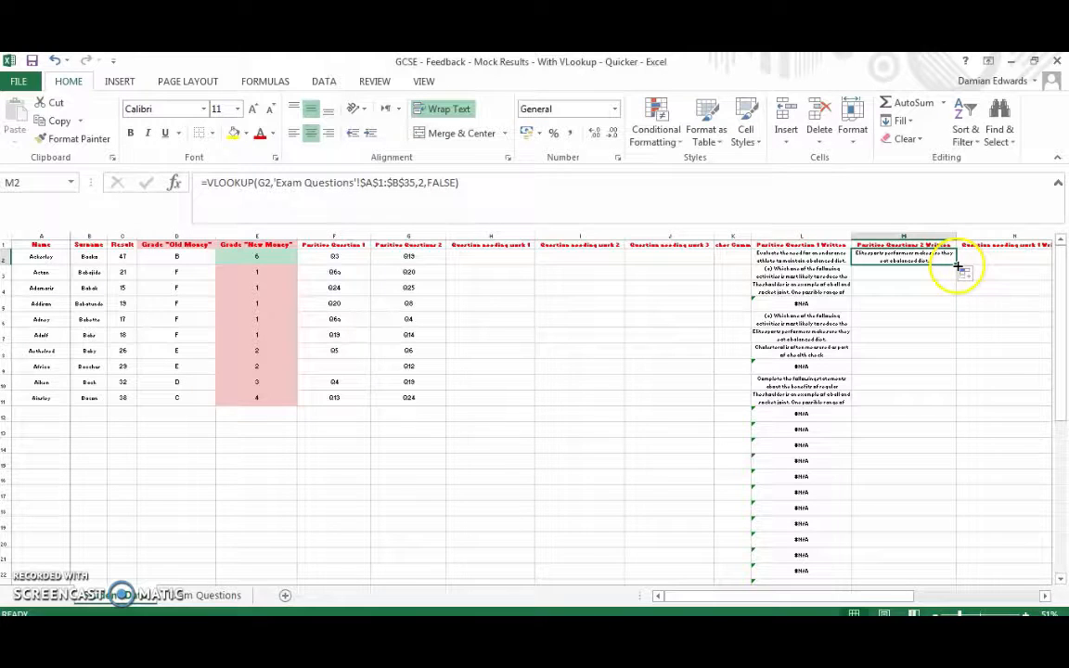
{"action": "left_click_drag", "start_coordinate": [959, 265], "coordinate": [1061, 261]}
{"action": "left_click_drag", "start_coordinate": [979, 262], "coordinate": [981, 263]}
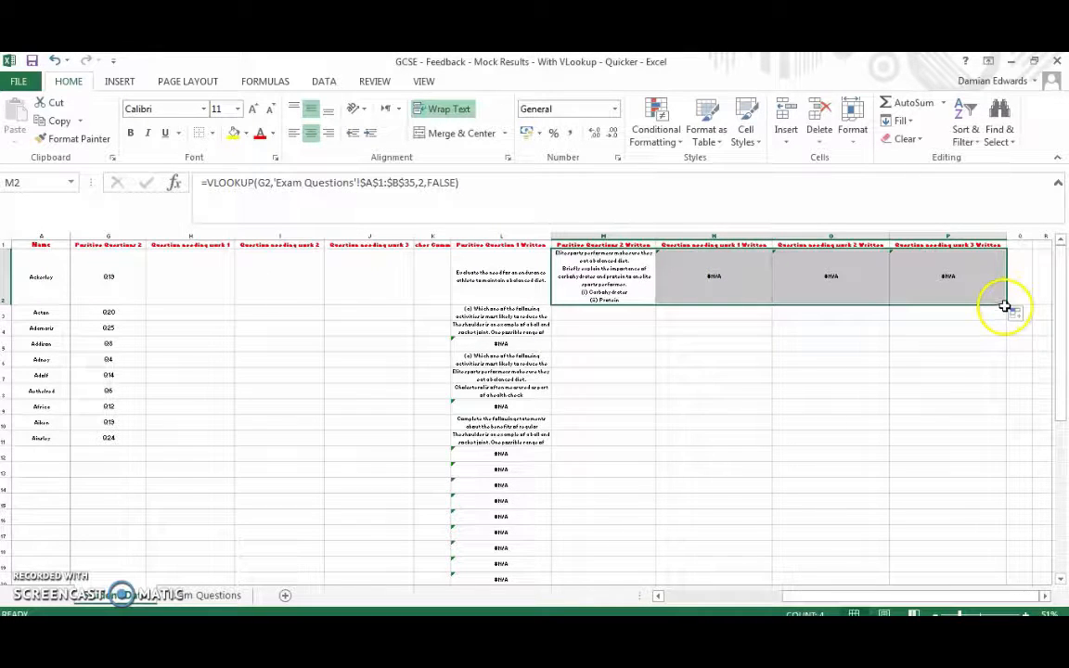
Fill the formulas in M2:P2 down to row 39
{"action": "left_click_drag", "start_coordinate": [584, 281], "coordinate": [961, 594]}
{"action": "scroll", "coordinate": [961, 557], "scroll_direction": "down", "scroll_amount": 2}
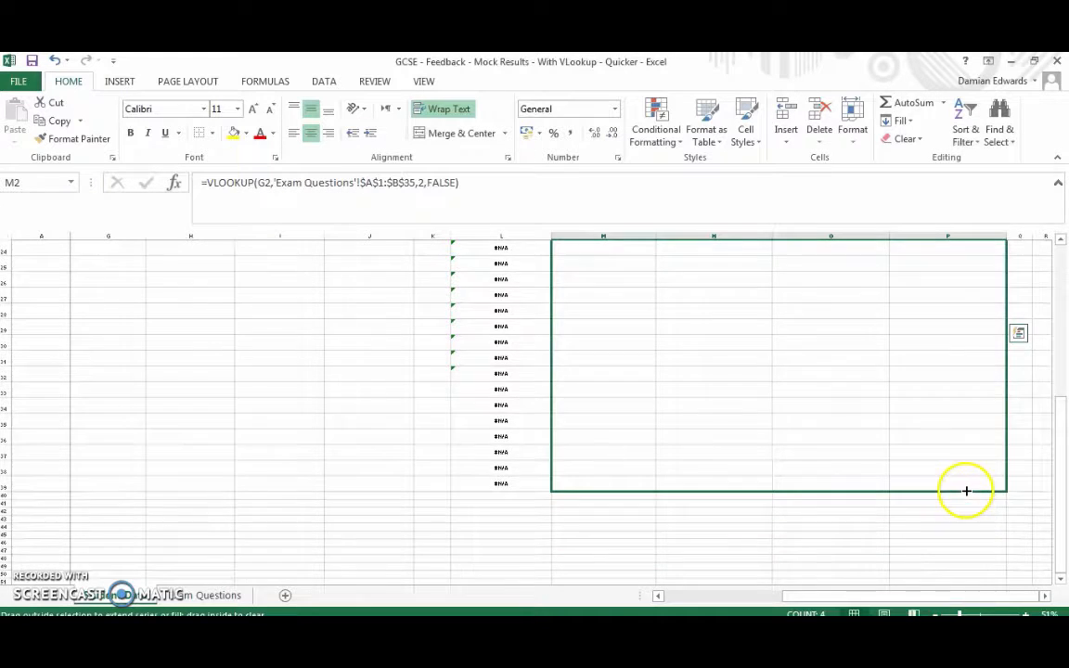
{"action": "left_click_drag", "start_coordinate": [966, 490], "coordinate": [966, 490]}
{"action": "left_click_drag", "start_coordinate": [1061, 444], "coordinate": [1044, 223]}
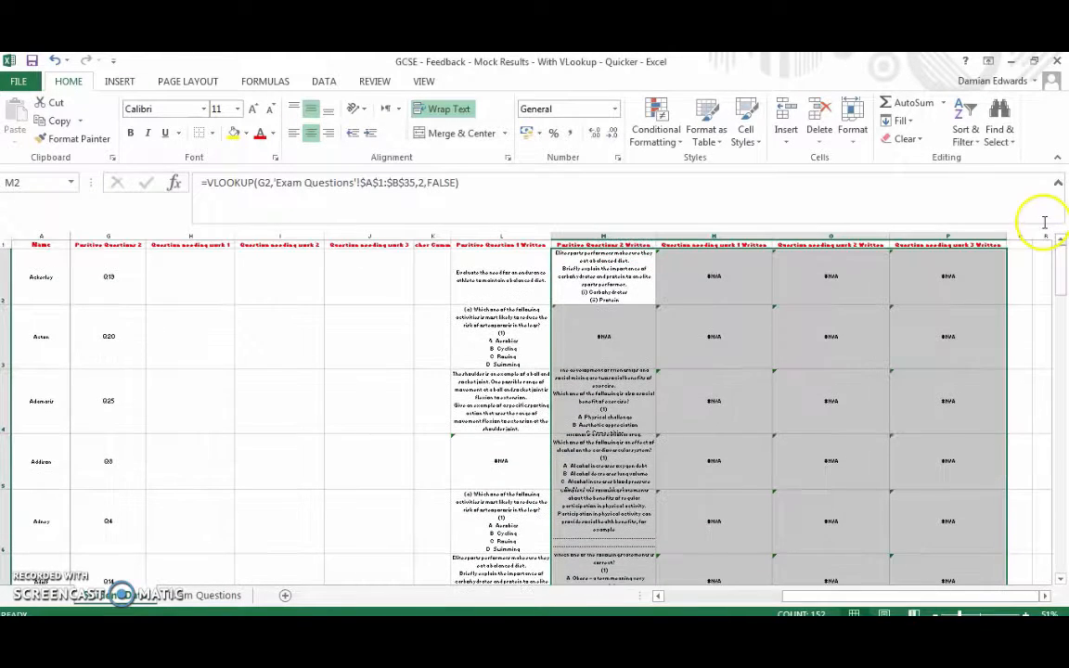
Enter the codes Q1, Q3 and Q2 in H2, I2 and J2 for the first student's questions needing work
{"action": "left_click", "coordinate": [190, 284]}
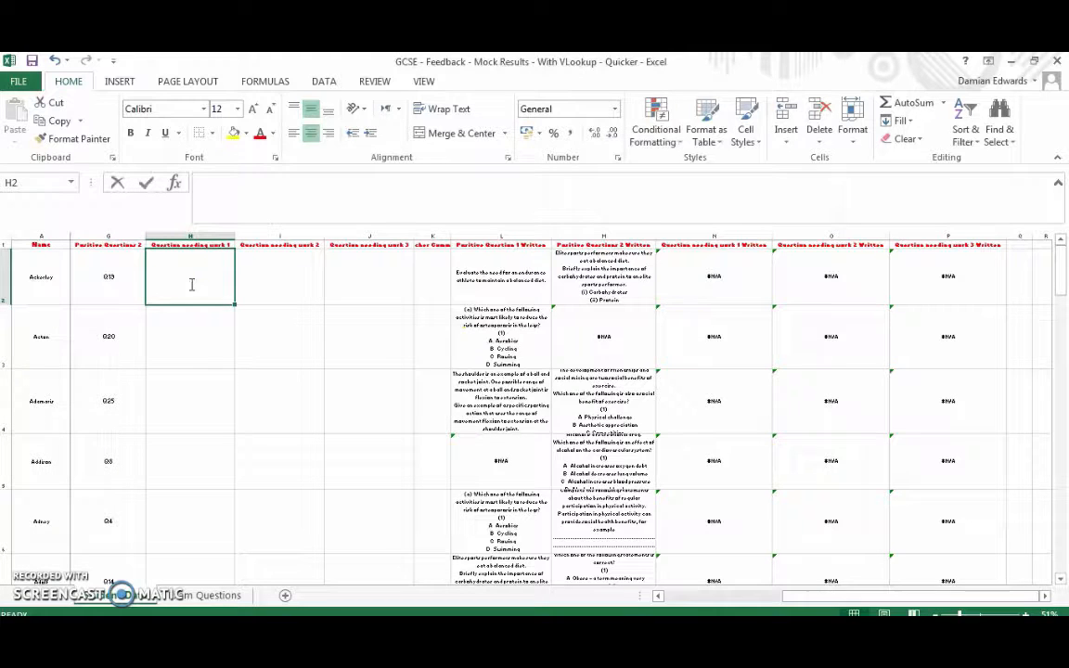
{"action": "type", "text": "Q1"}
{"action": "key", "text": "Return"}
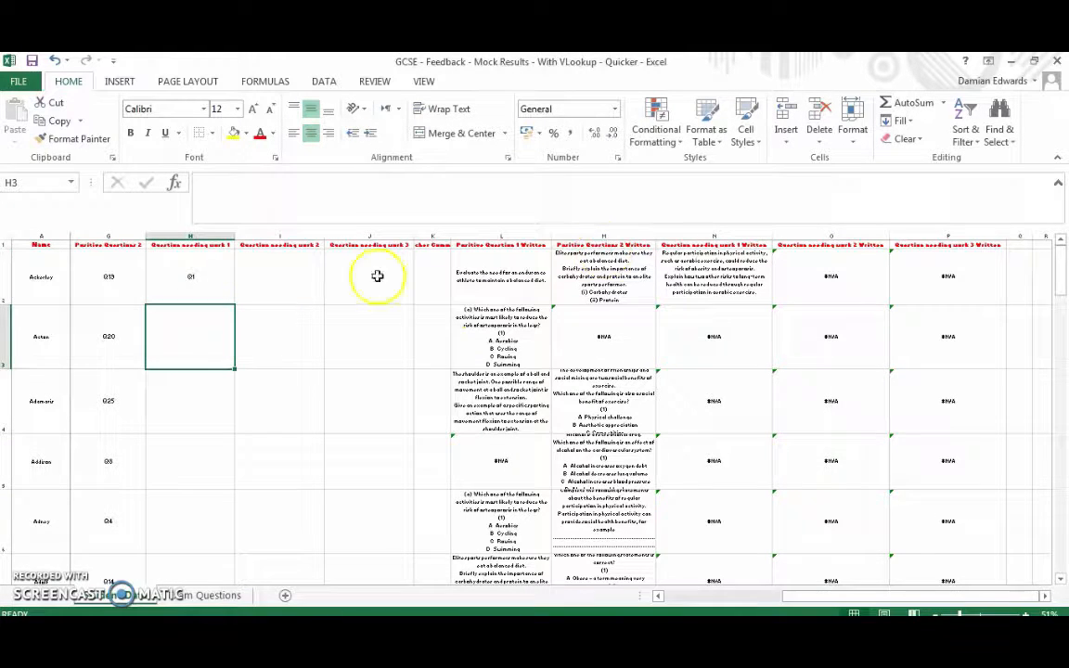
{"action": "left_click", "coordinate": [275, 271]}
{"action": "type", "text": "Q3"}
{"action": "key", "text": "Return"}
{"action": "key", "text": "Return"}
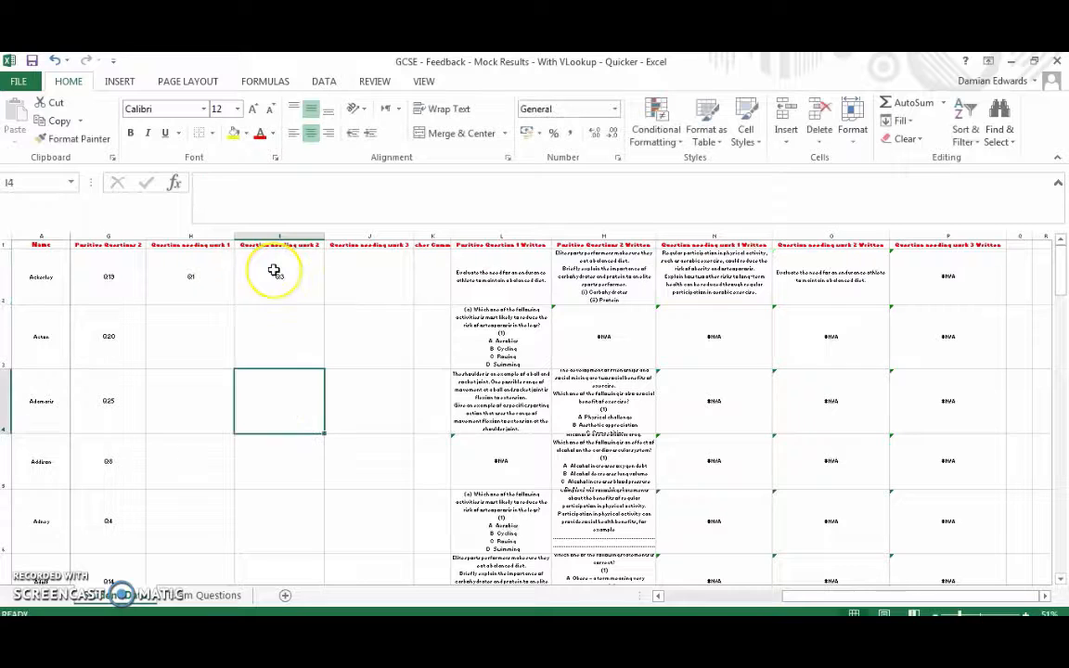
{"action": "left_click", "coordinate": [273, 270]}
{"action": "key", "text": "Right"}
{"action": "type", "text": "Q2"}
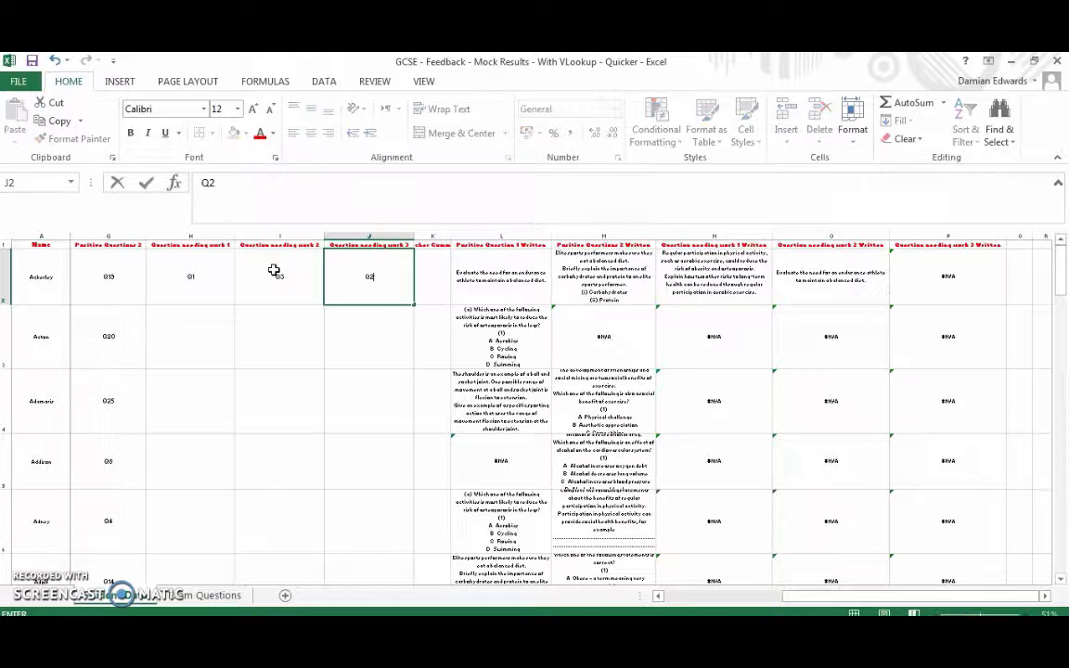
{"action": "key", "text": "Return"}
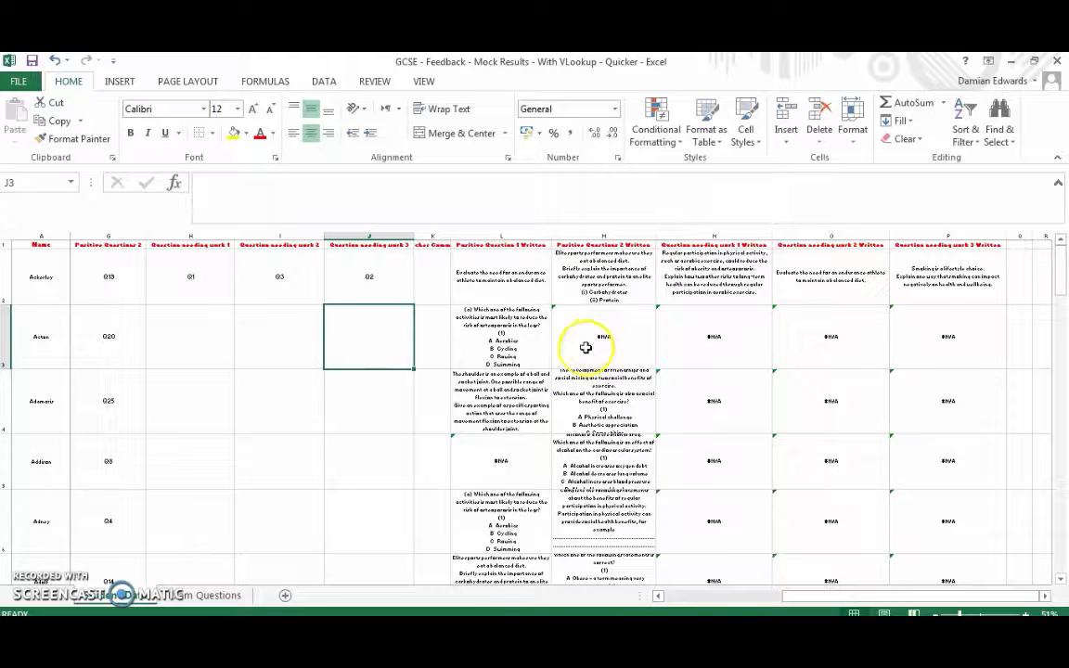
Review the VLOOKUP formula in L2 alongside the question codes in the first student's row
{"action": "left_click_drag", "start_coordinate": [799, 596], "coordinate": [691, 601]}
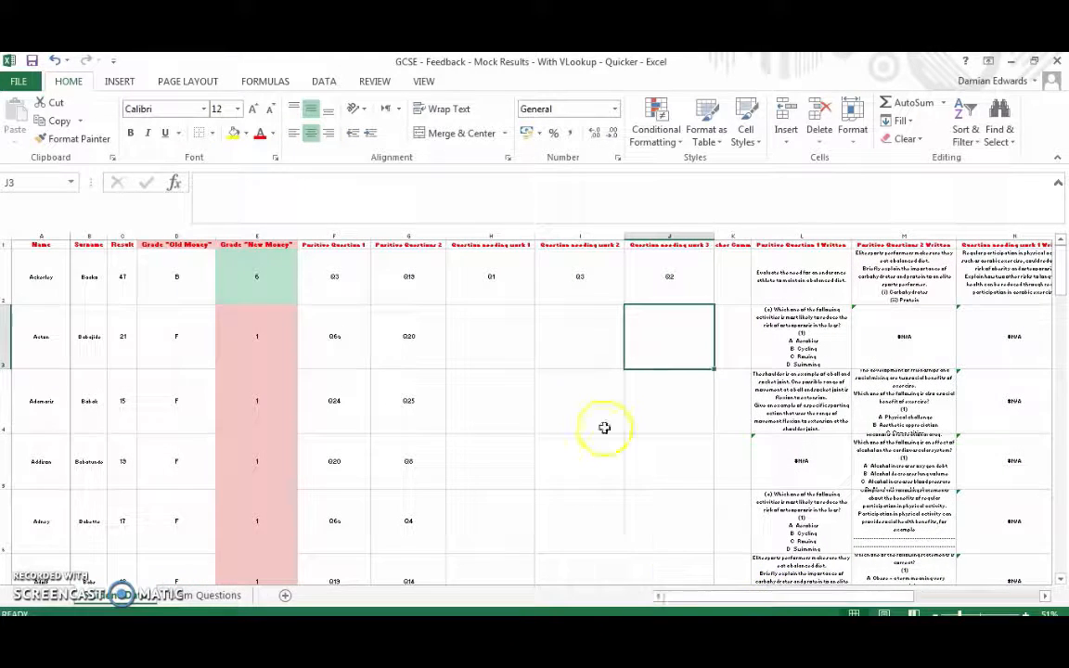
{"action": "left_click", "coordinate": [460, 283]}
{"action": "left_click", "coordinate": [761, 281]}
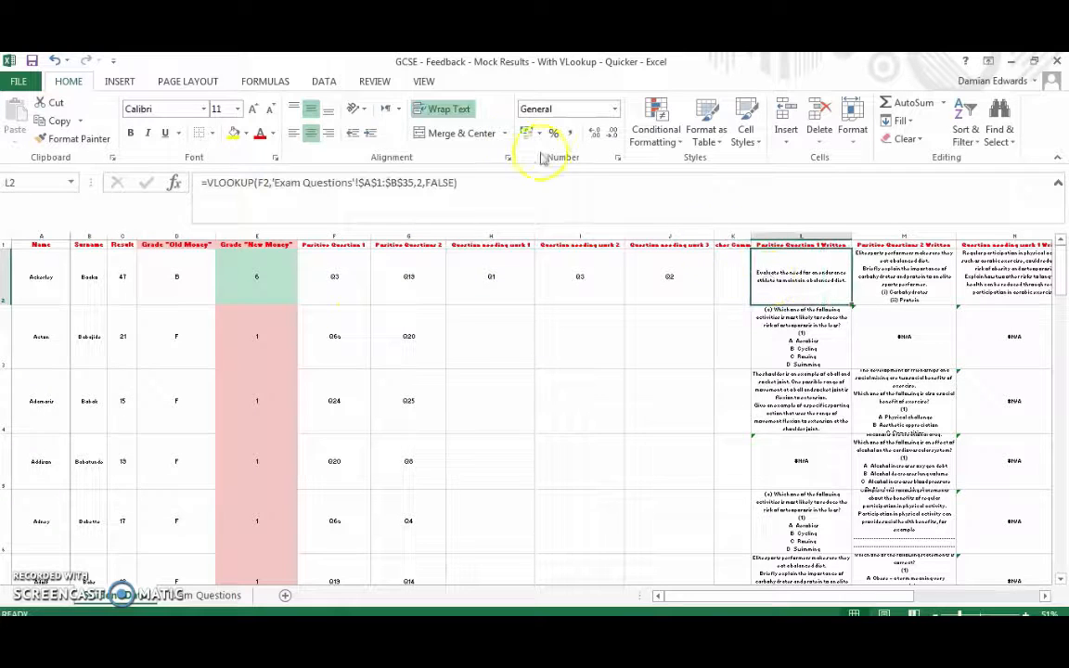